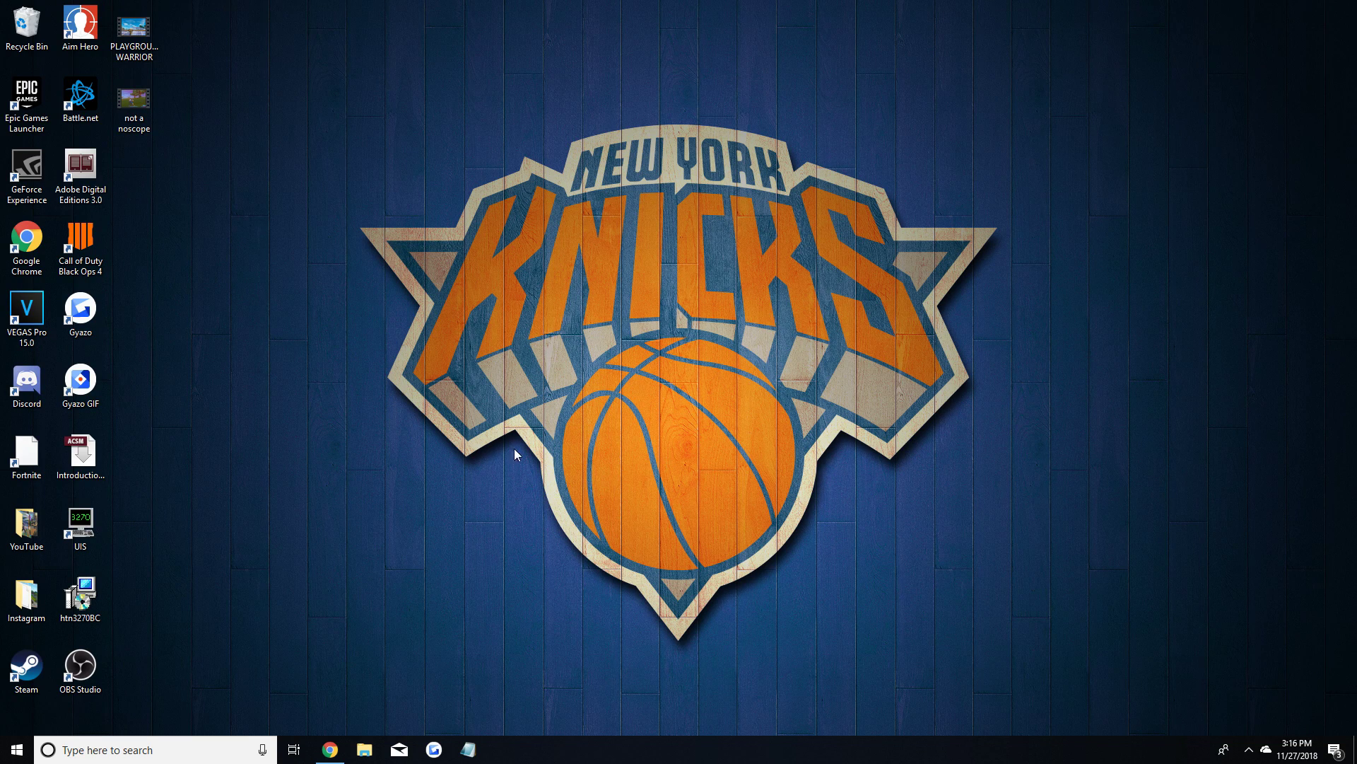
Open the NVIDIA Control Panel from the desktop and bring up the customization of display resolutions
right_click(647, 422)
click(679, 517)
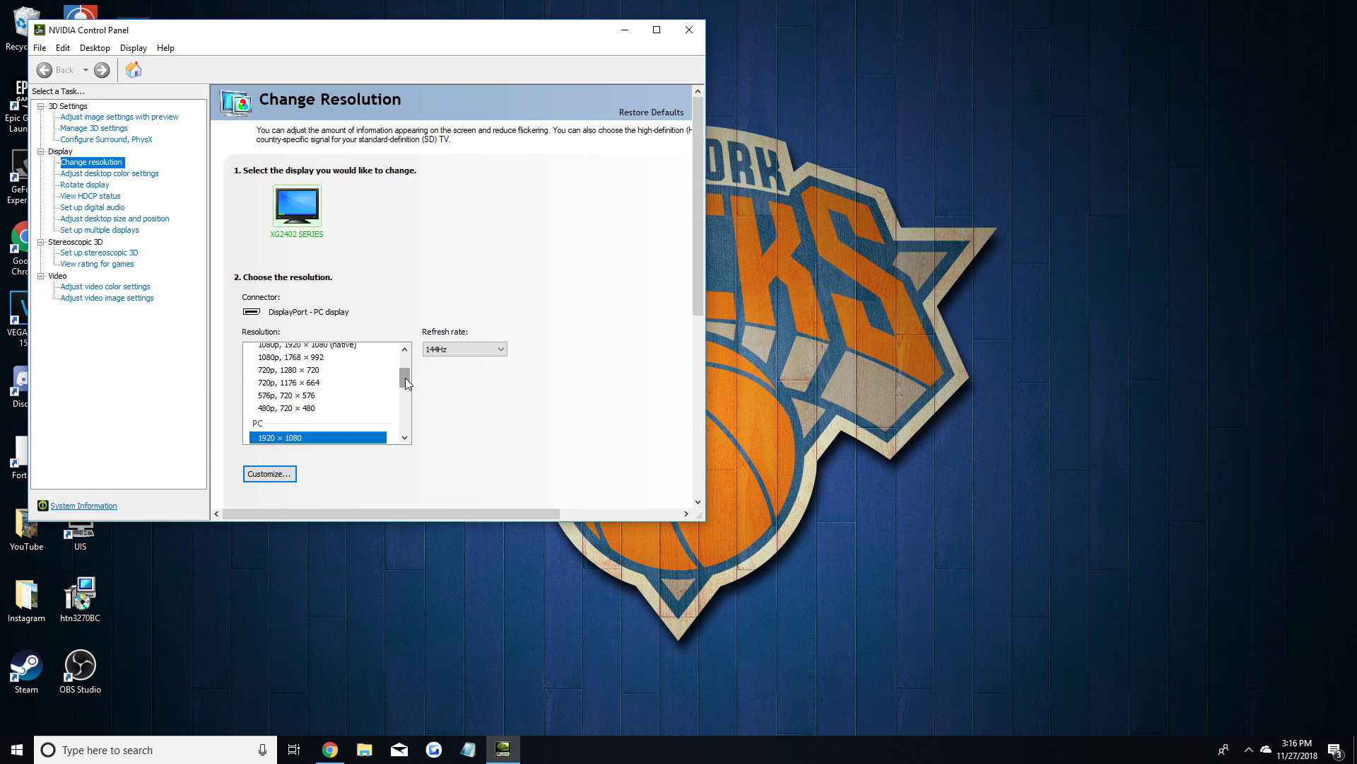
drag(405, 379, 405, 353)
click(269, 474)
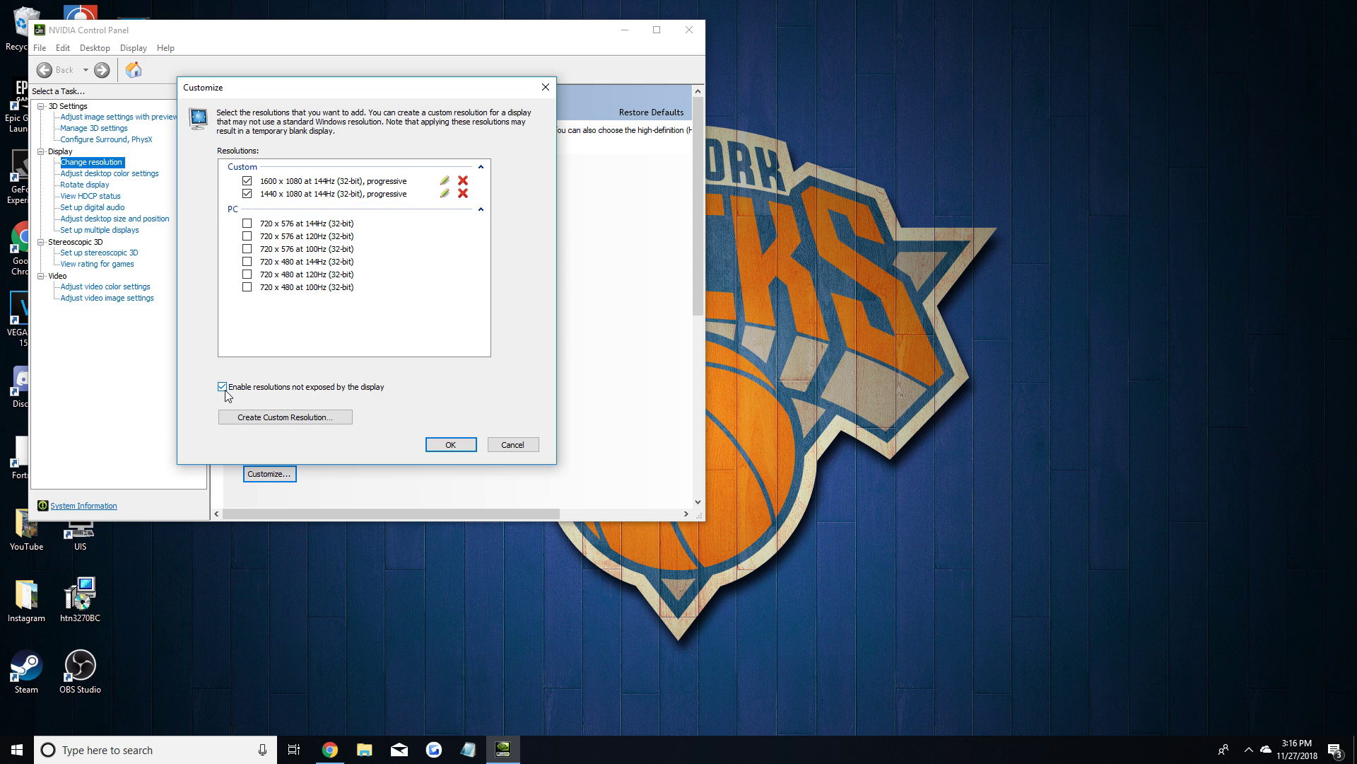
Create a custom resolution of 1444 x 1080 at 144 Hz, testing it and saving it to the display's resolutions
click(328, 420)
click(325, 175)
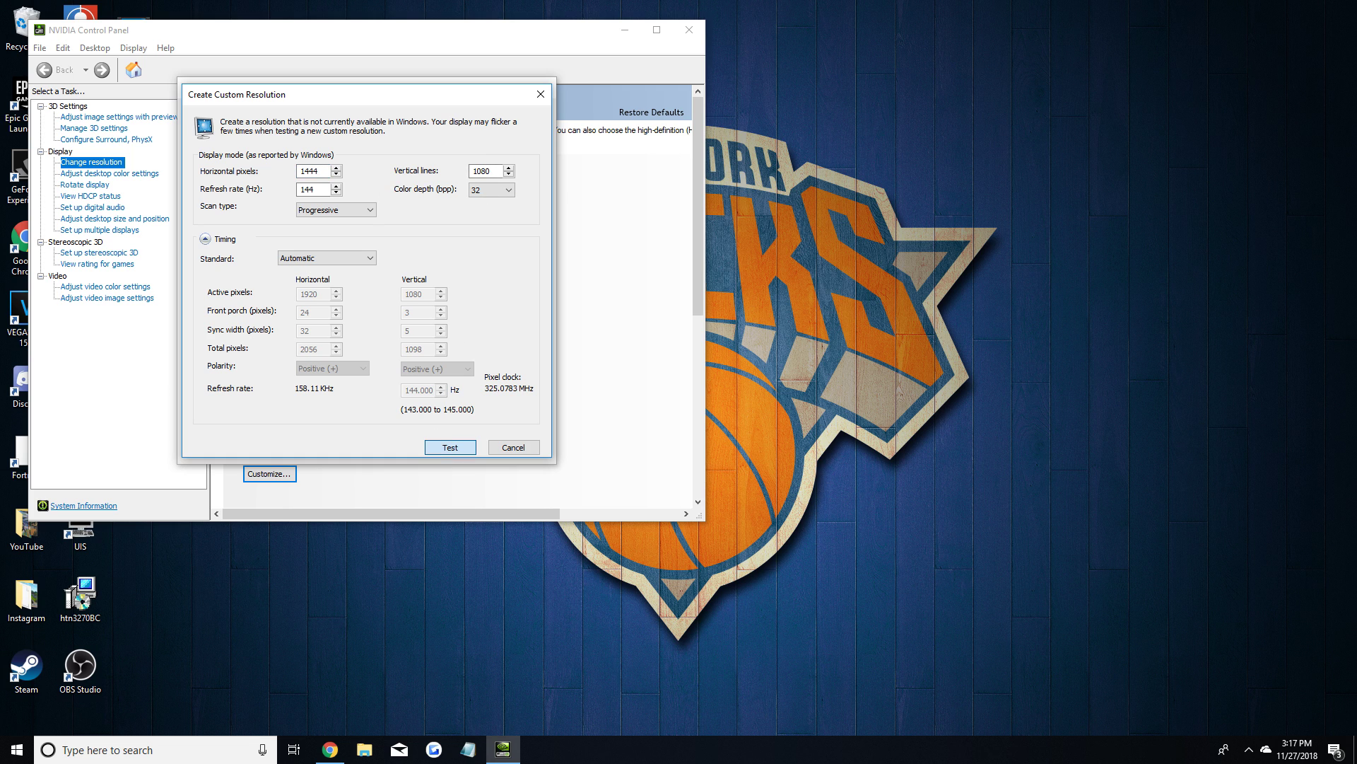
click(437, 439)
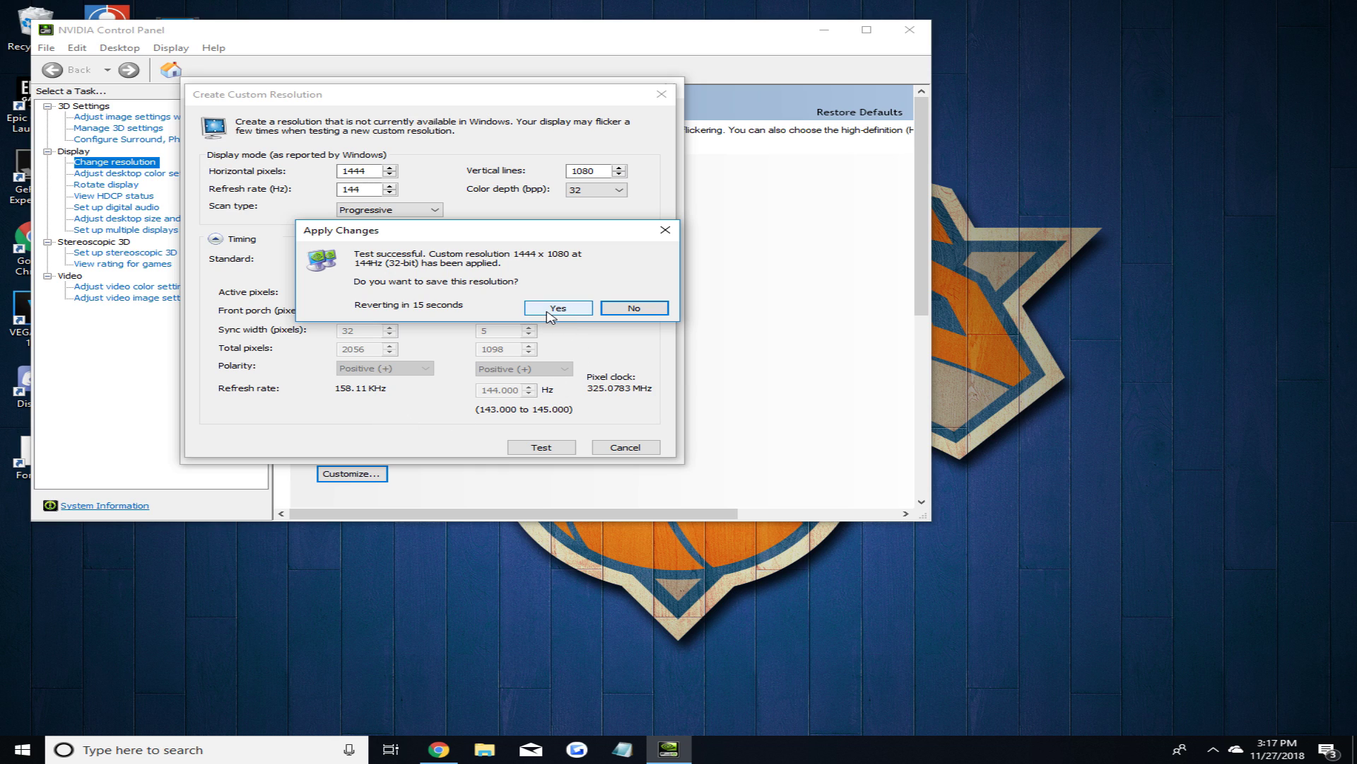
click(548, 312)
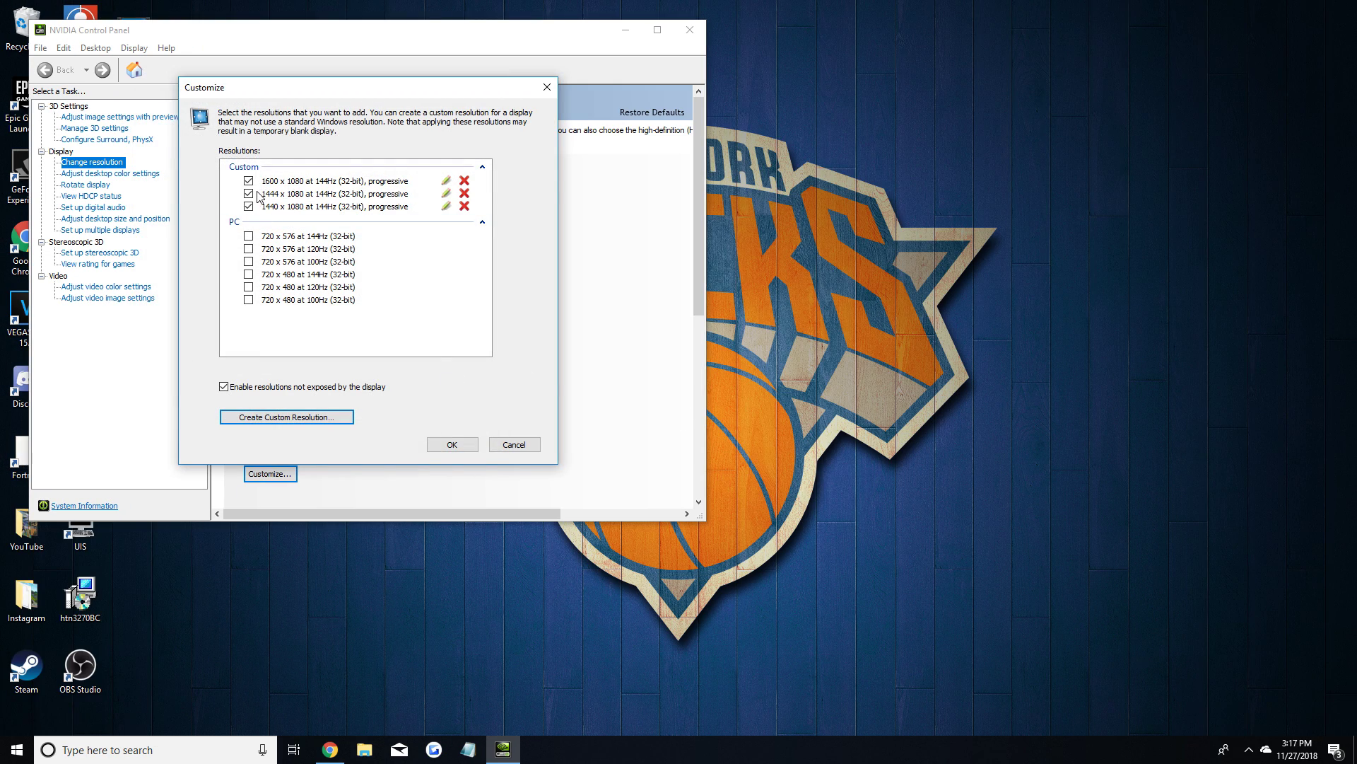
click(453, 445)
drag(401, 377, 401, 345)
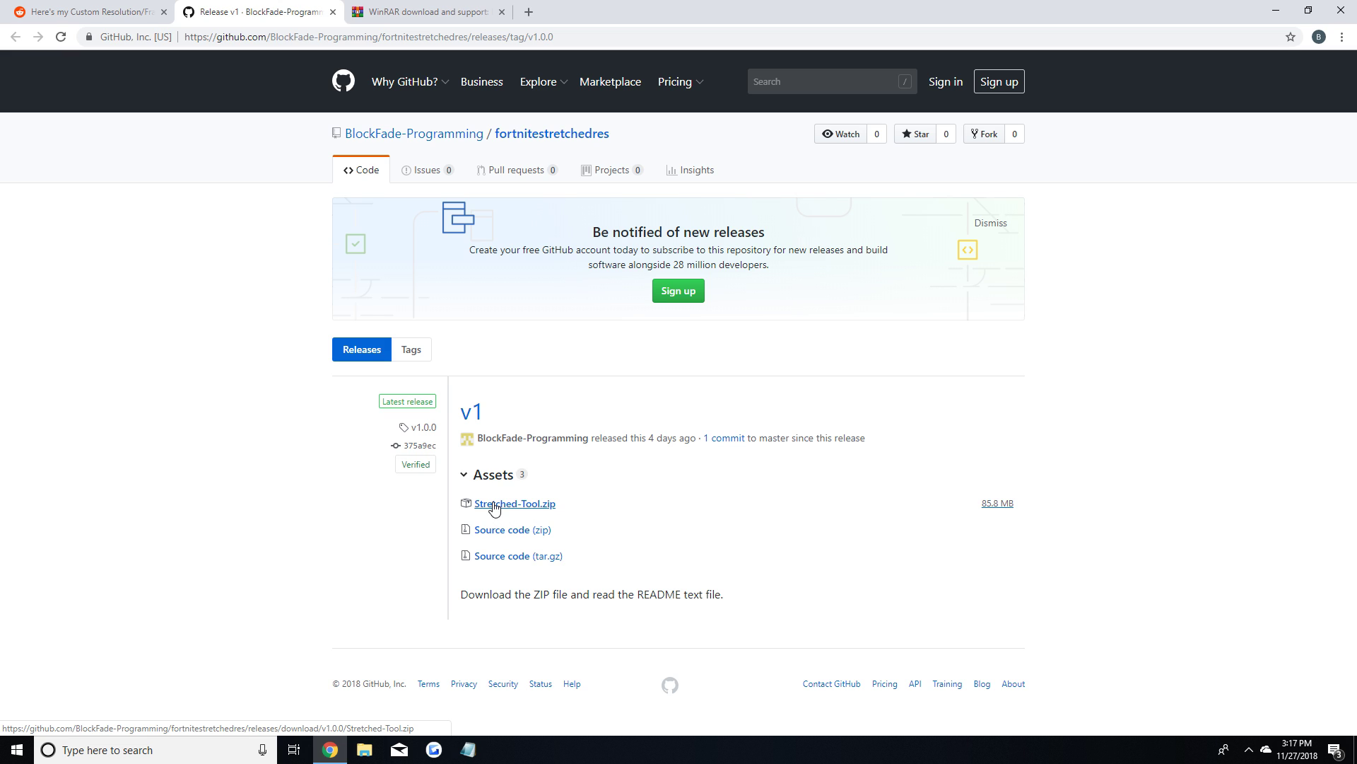
Download Stretched-Tool.zip from the GitHub release and review its VirusTotal detection and relations results, linked in the Reddit post
click(494, 504)
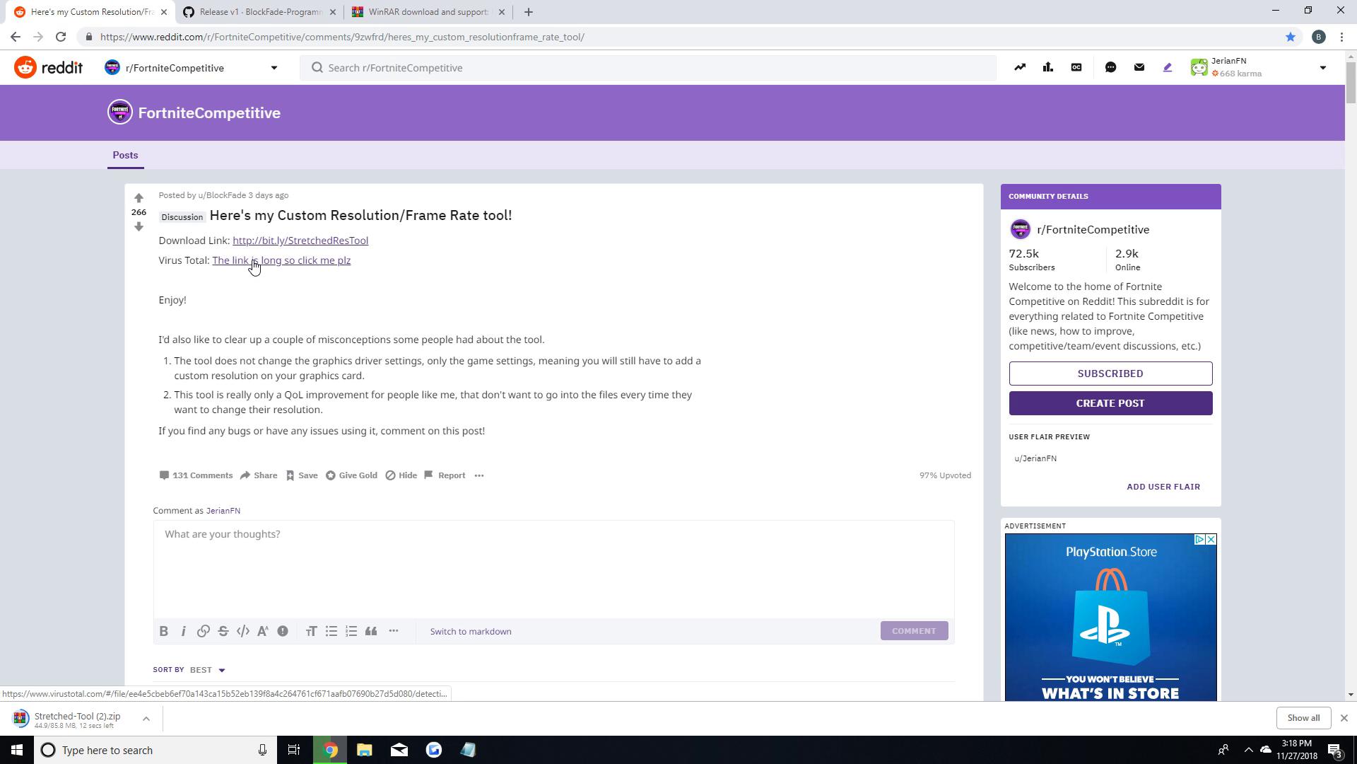
click(254, 261)
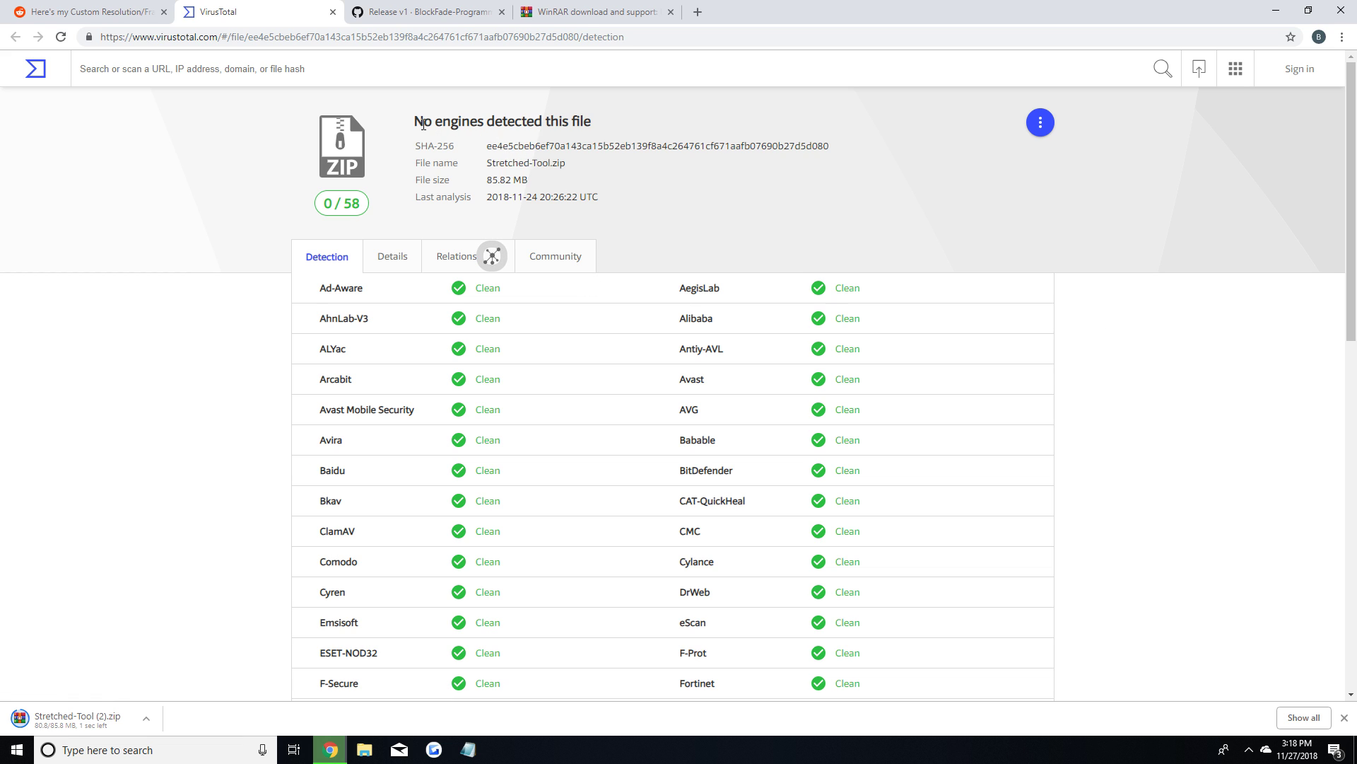
scroll(558, 283, down, 2)
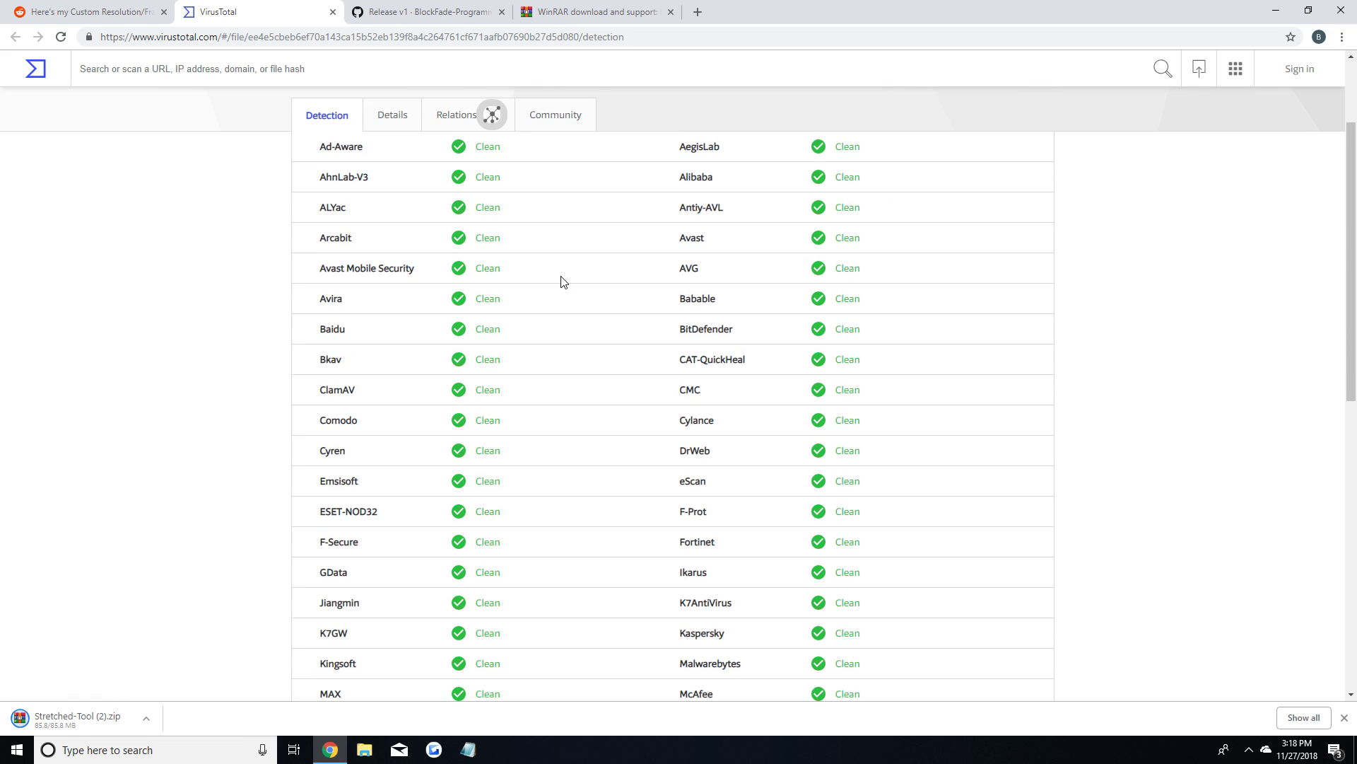
scroll(806, 392, down, 6)
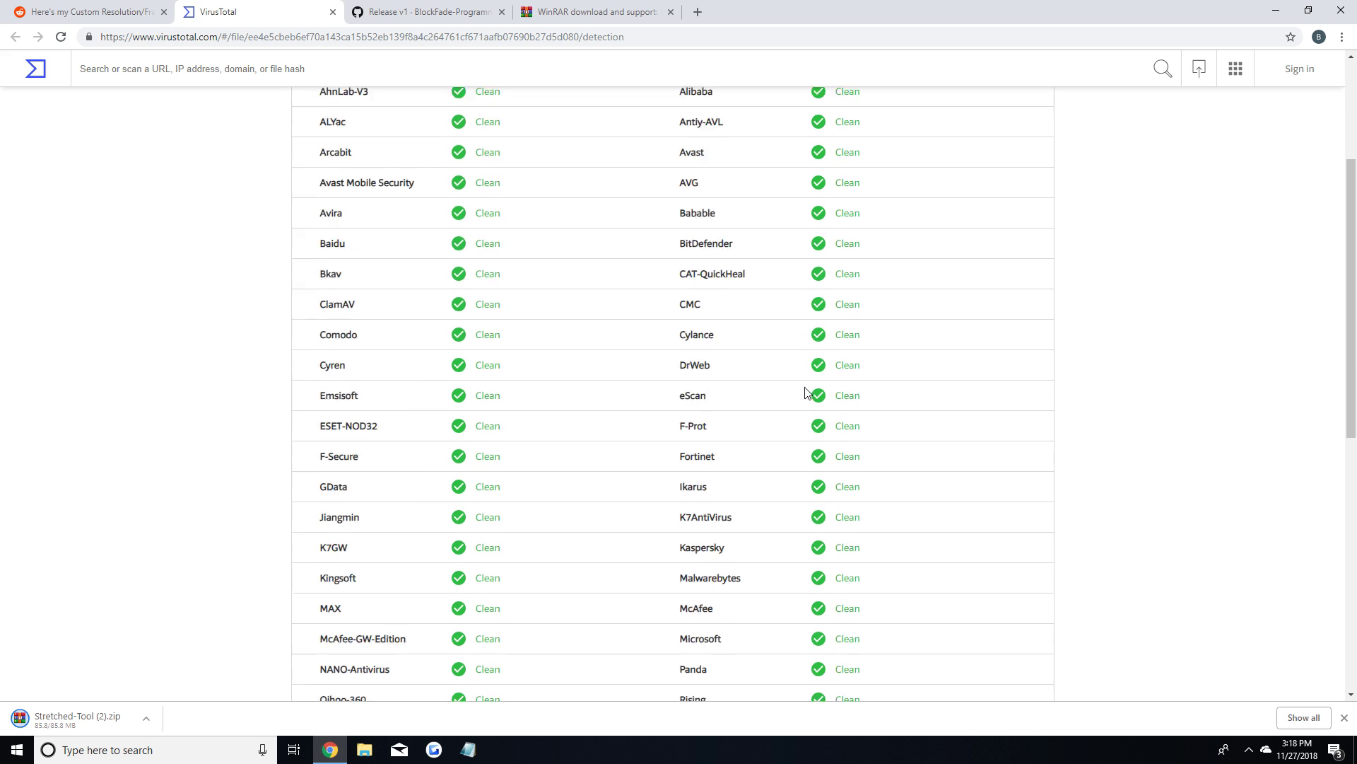
click(457, 227)
scroll(530, 297, down, 7)
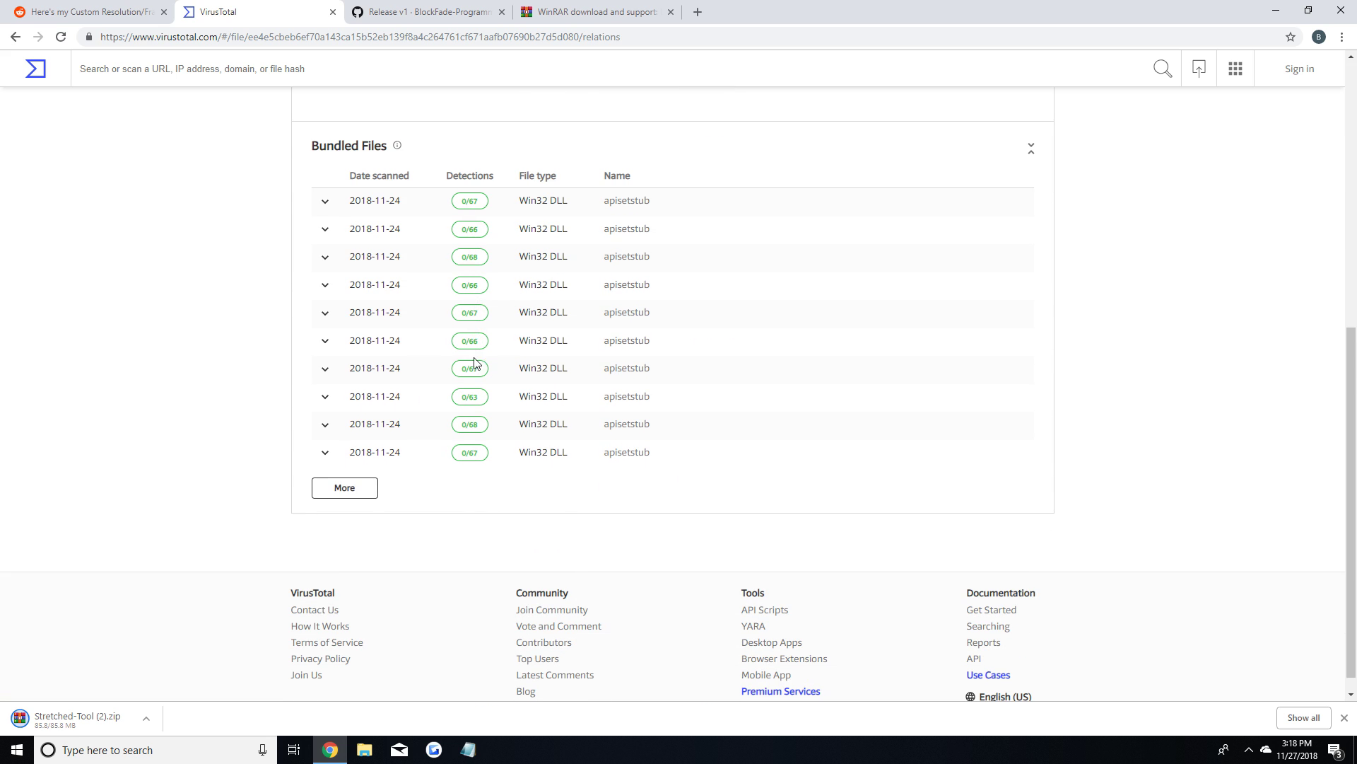
key(ctrl+w)
Open the downloaded Stretched-Tool (2).zip in WinRAR and extract it to the Stretched-Tool (2) folder in Downloads
click(78, 719)
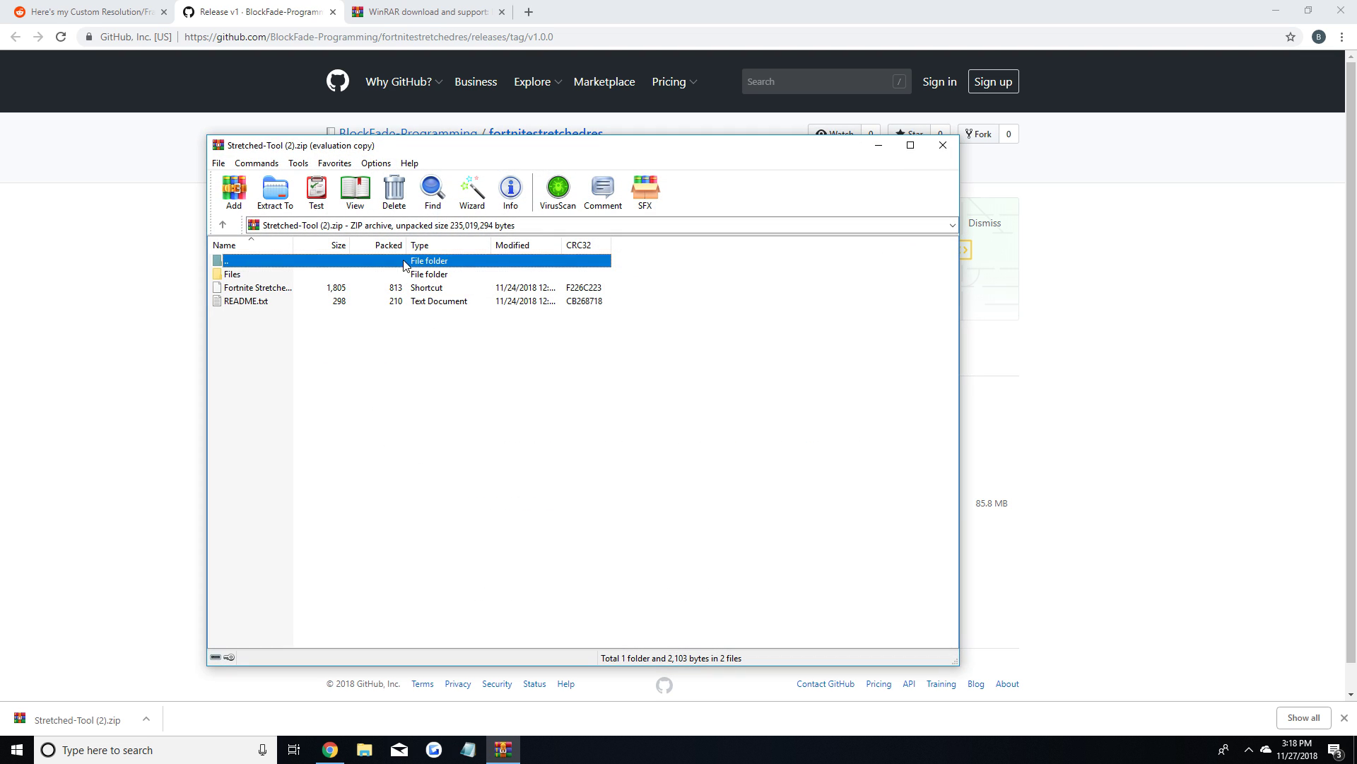
click(694, 348)
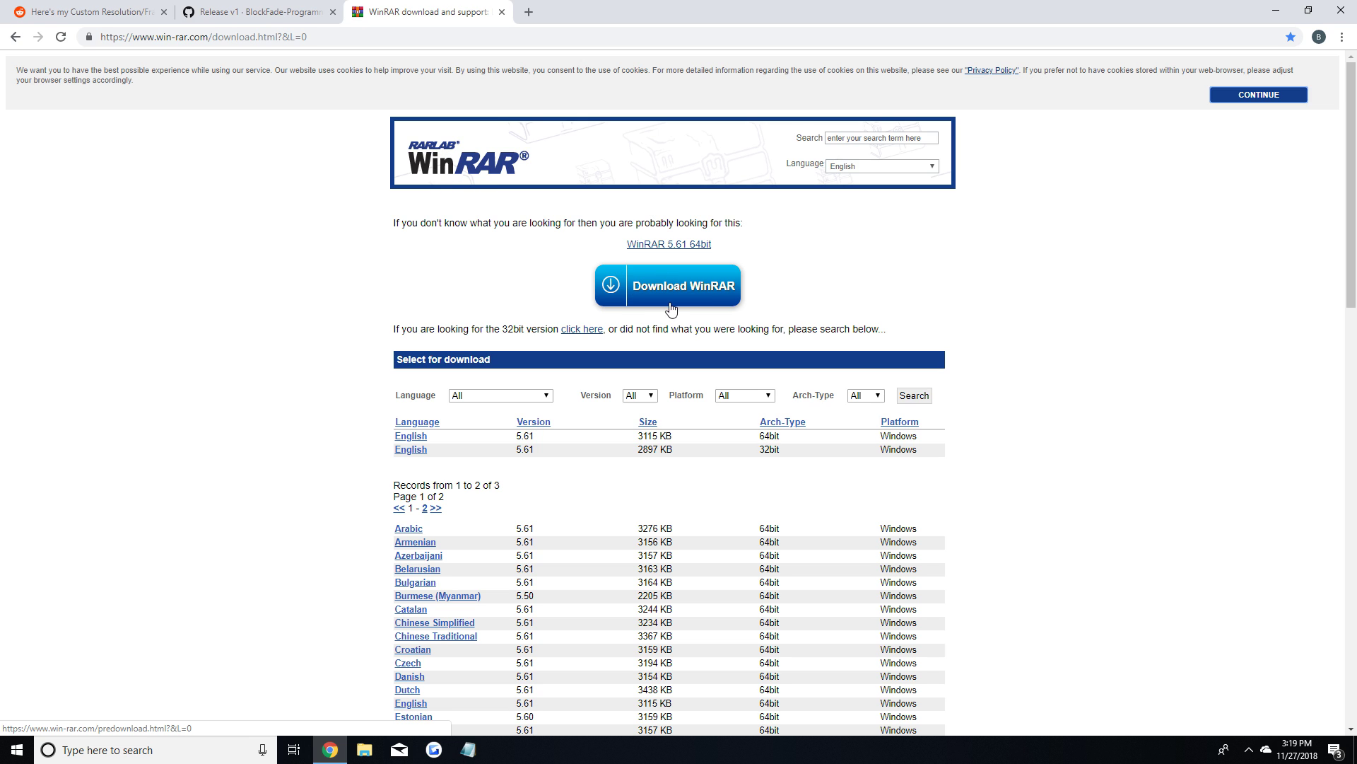
scroll(648, 291, down, 1)
scroll(648, 291, up, 1)
click(364, 749)
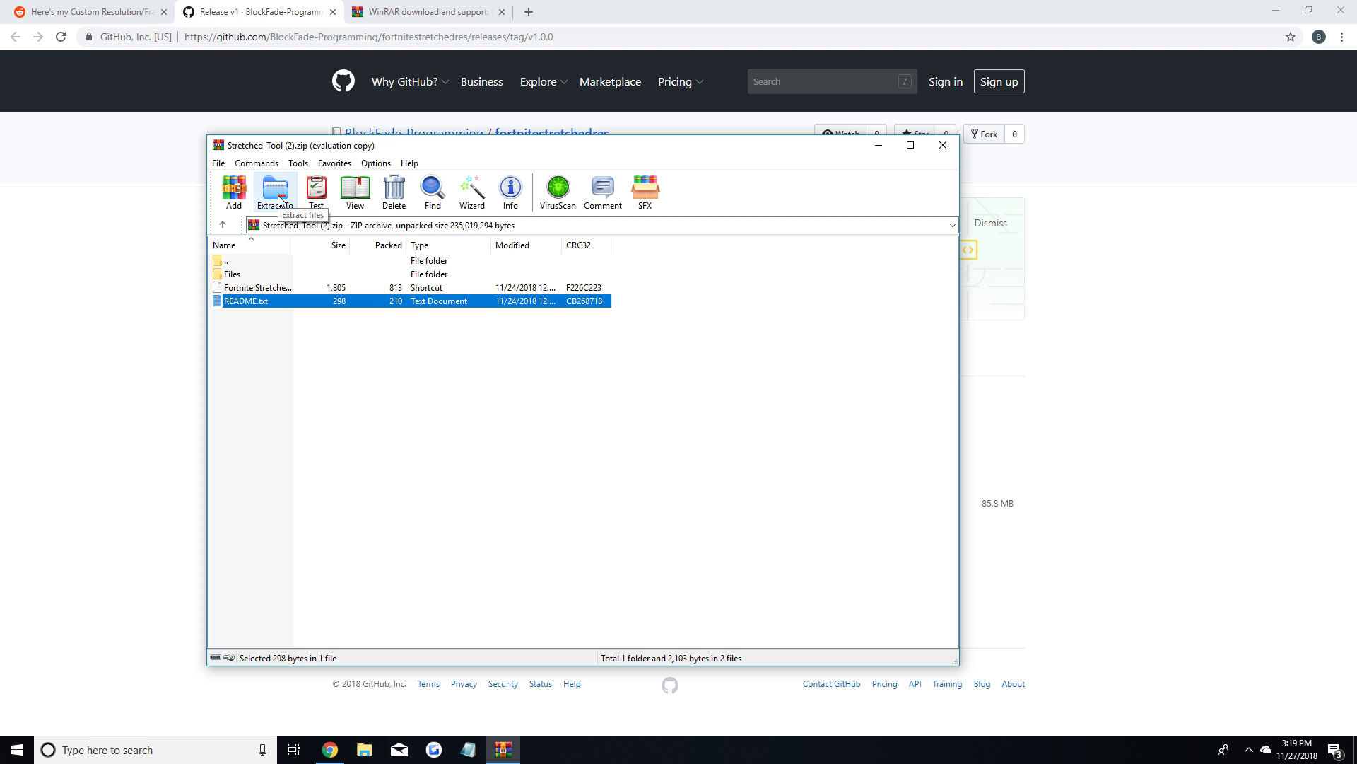
click(275, 196)
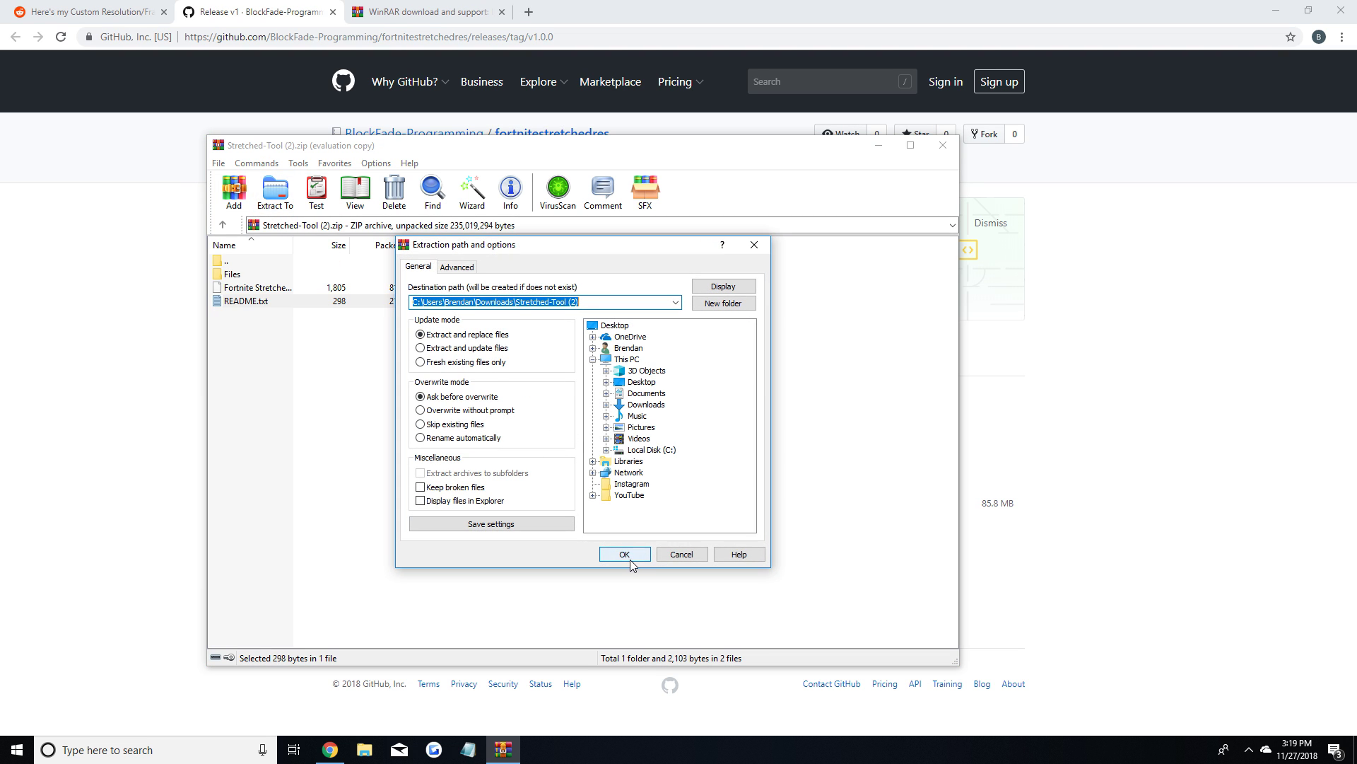
click(625, 555)
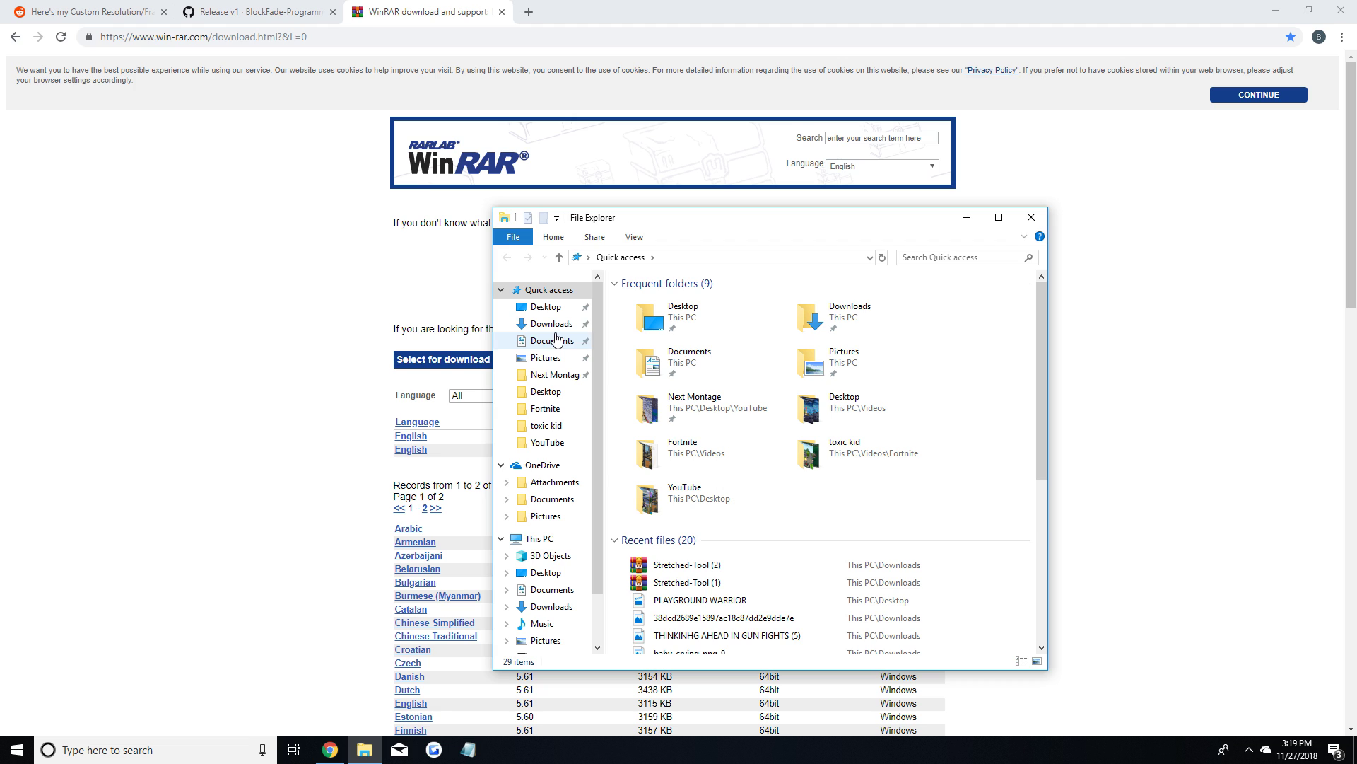
Launch the Fortnite Stretched Res Tool from the Stretched-Tool folder in Downloads and close the folder window
click(553, 327)
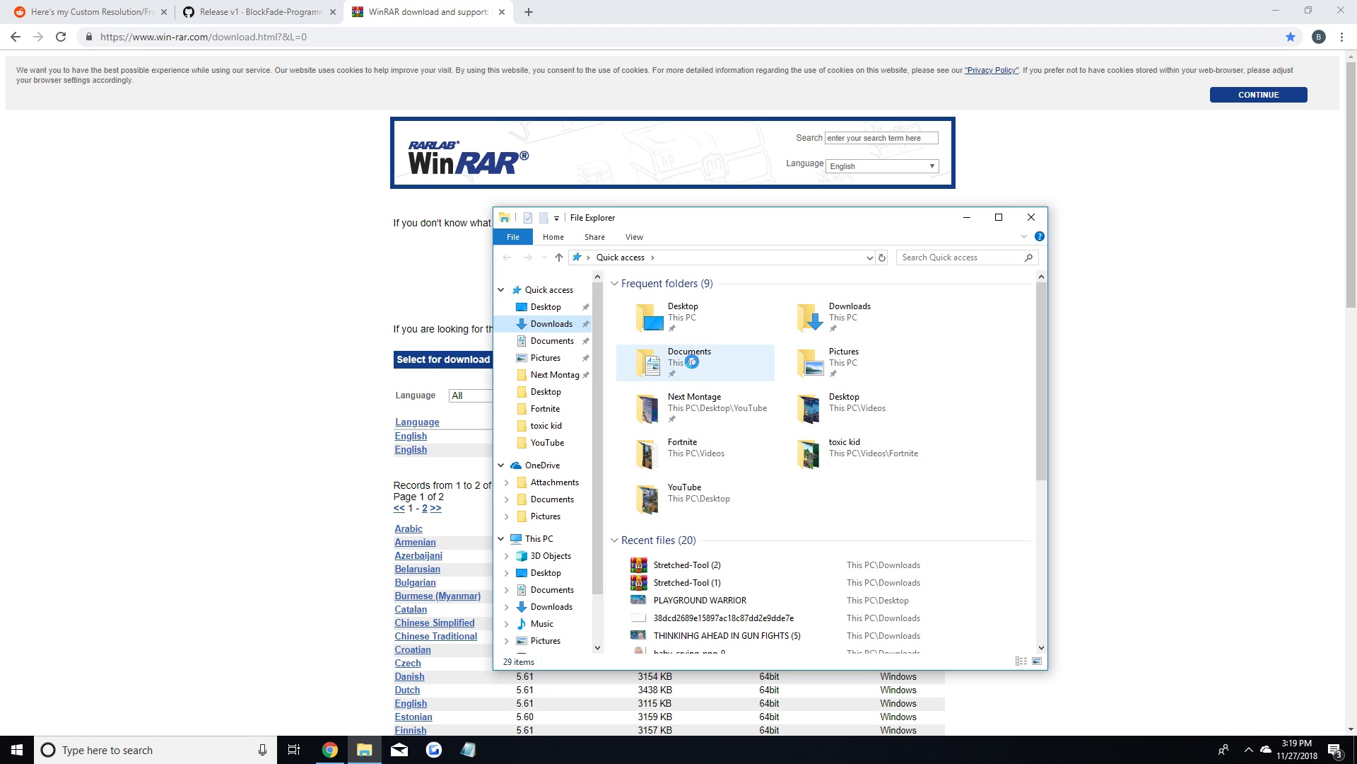
double_click(669, 330)
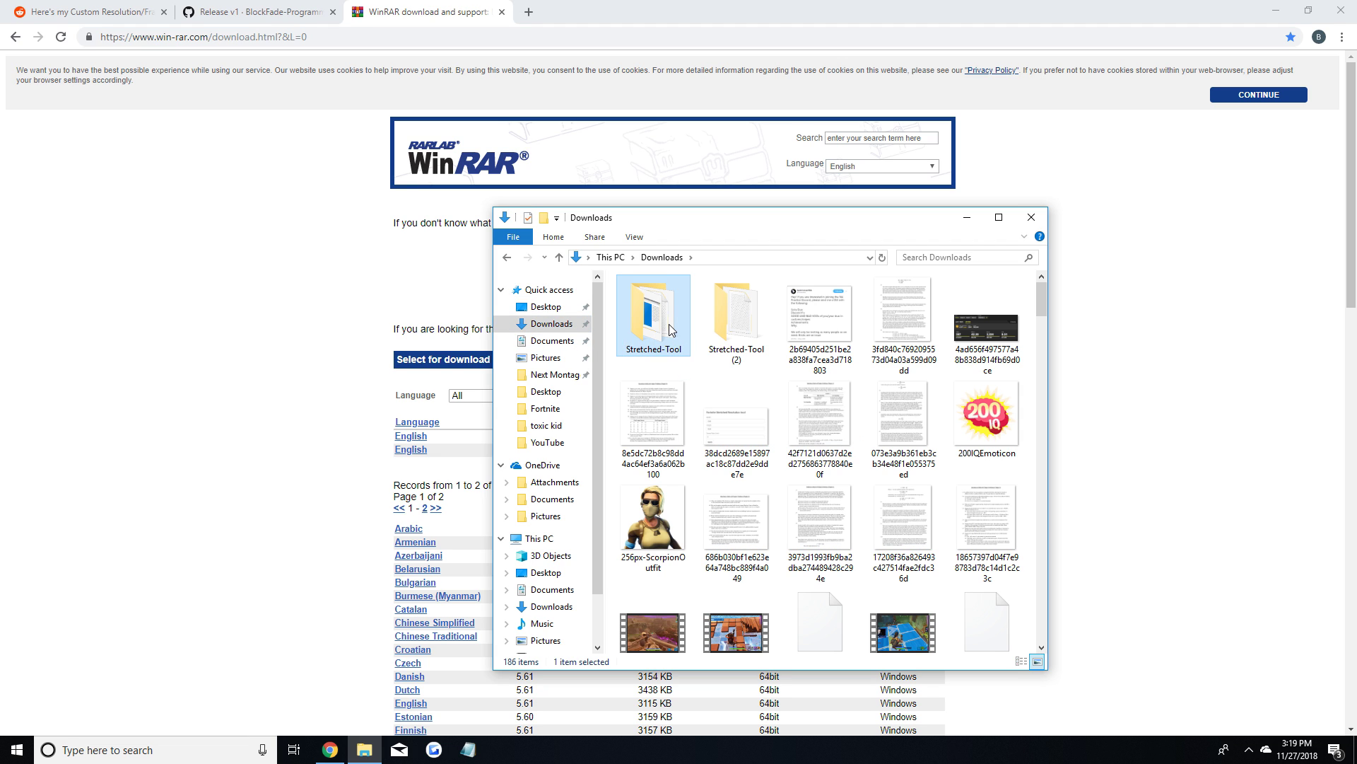
click(670, 317)
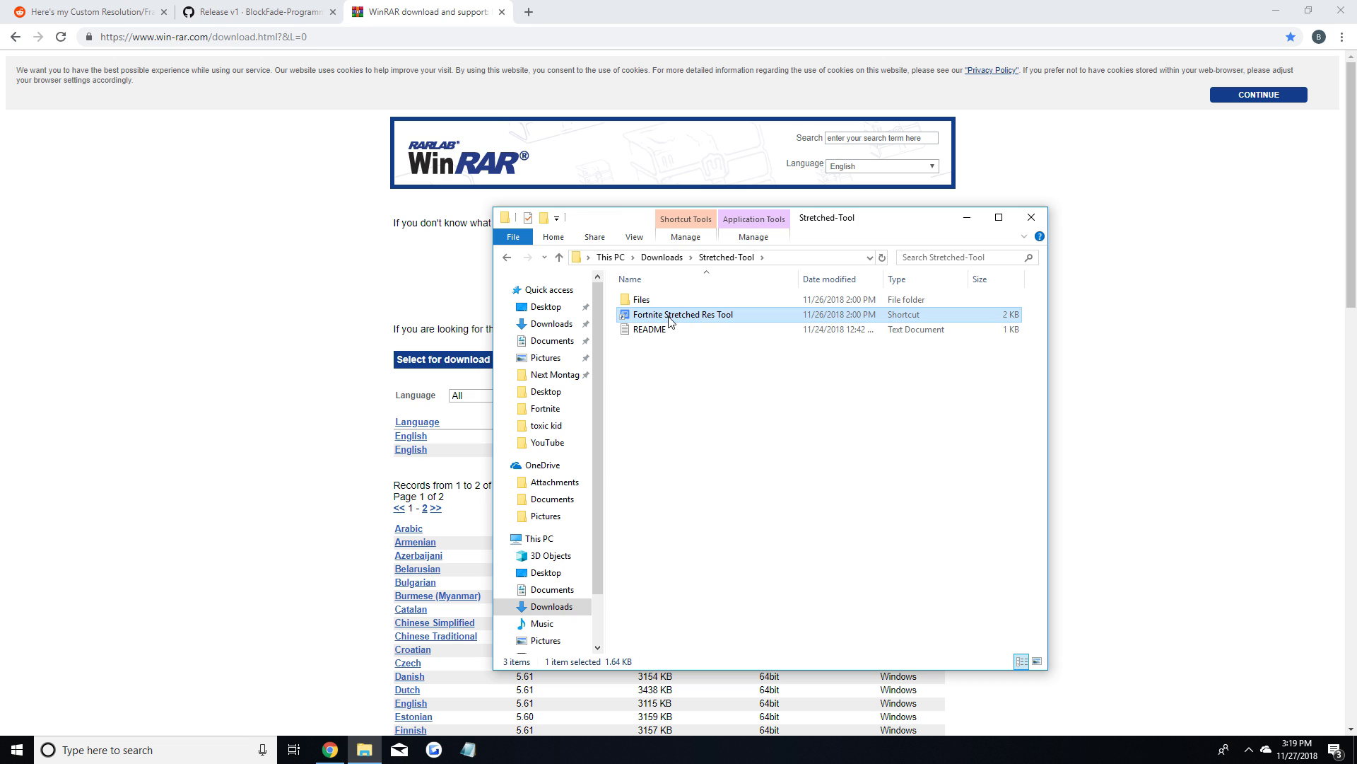
click(1025, 220)
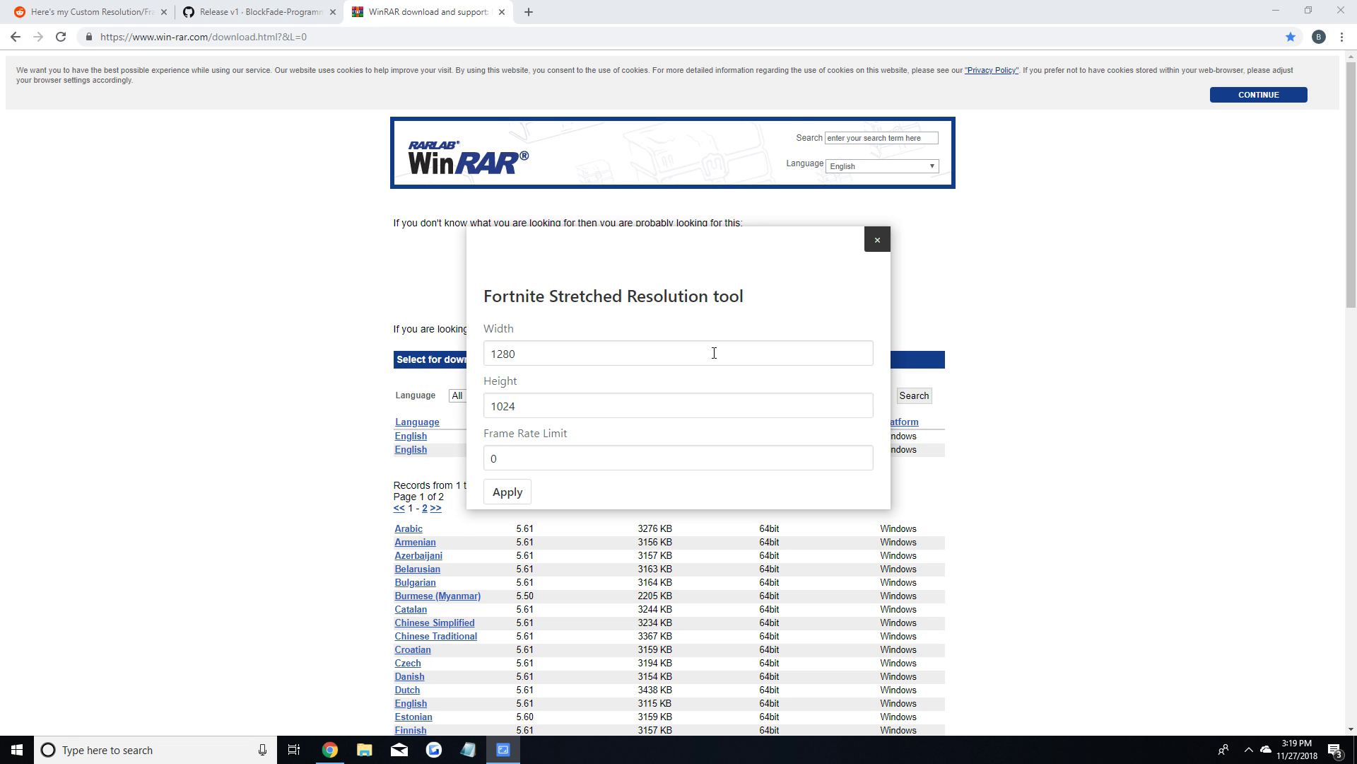
Set the width in the Fortnite Stretched Resolution tool to 1444
click(531, 354)
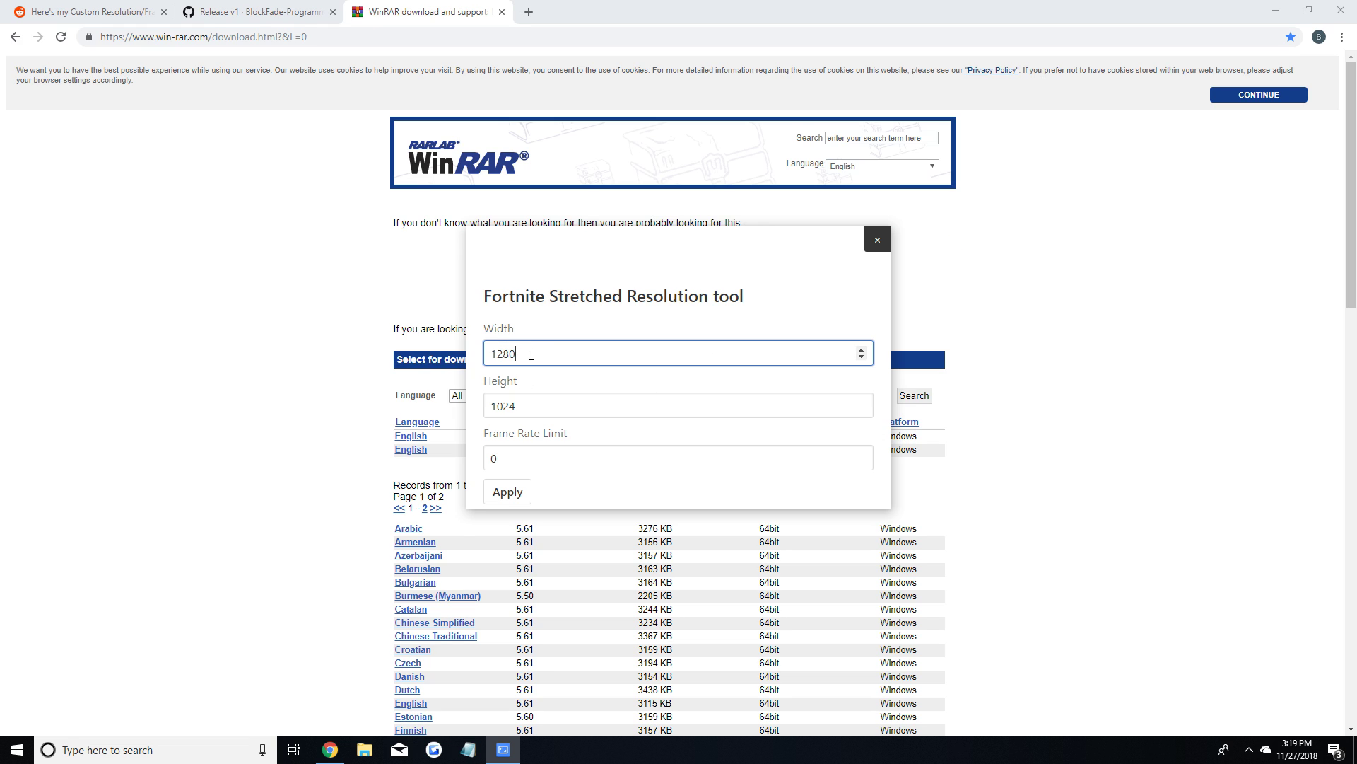
click(530, 406)
click(526, 456)
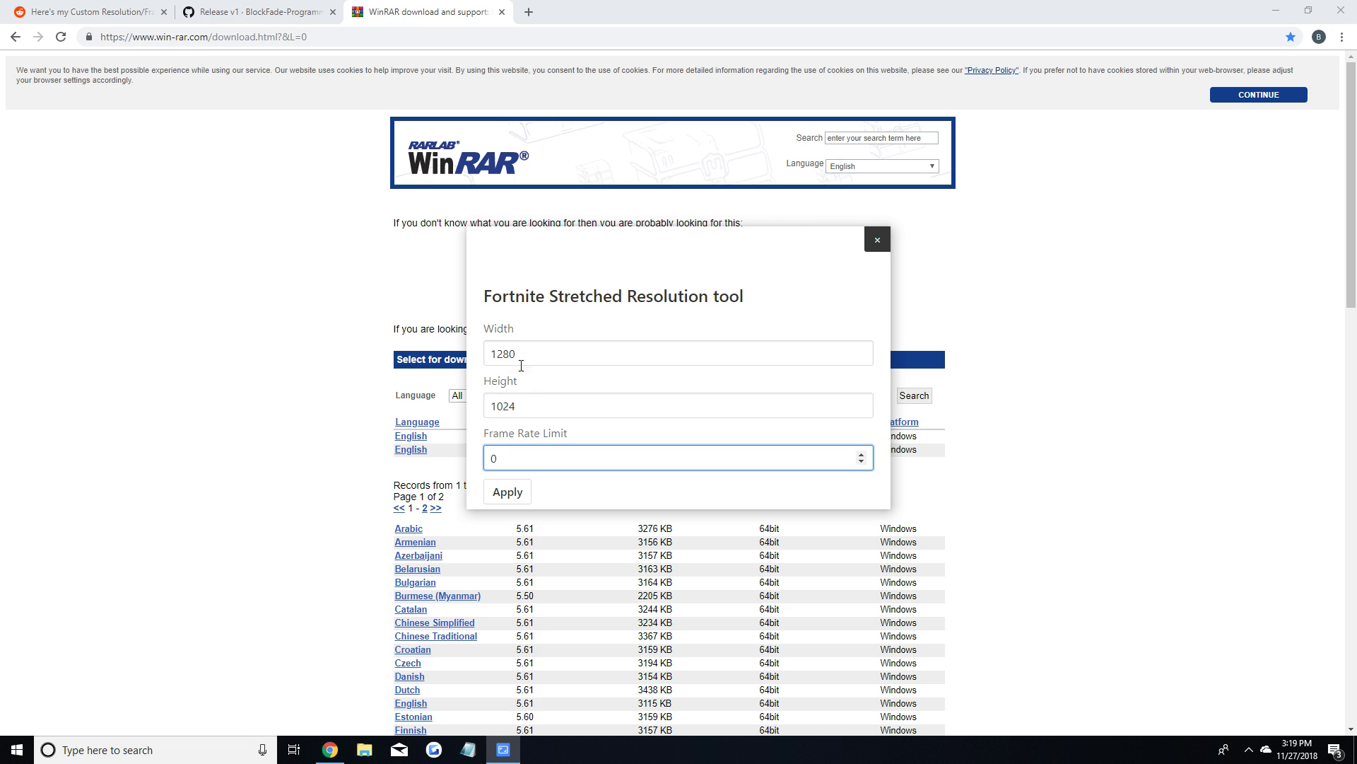
click(523, 356)
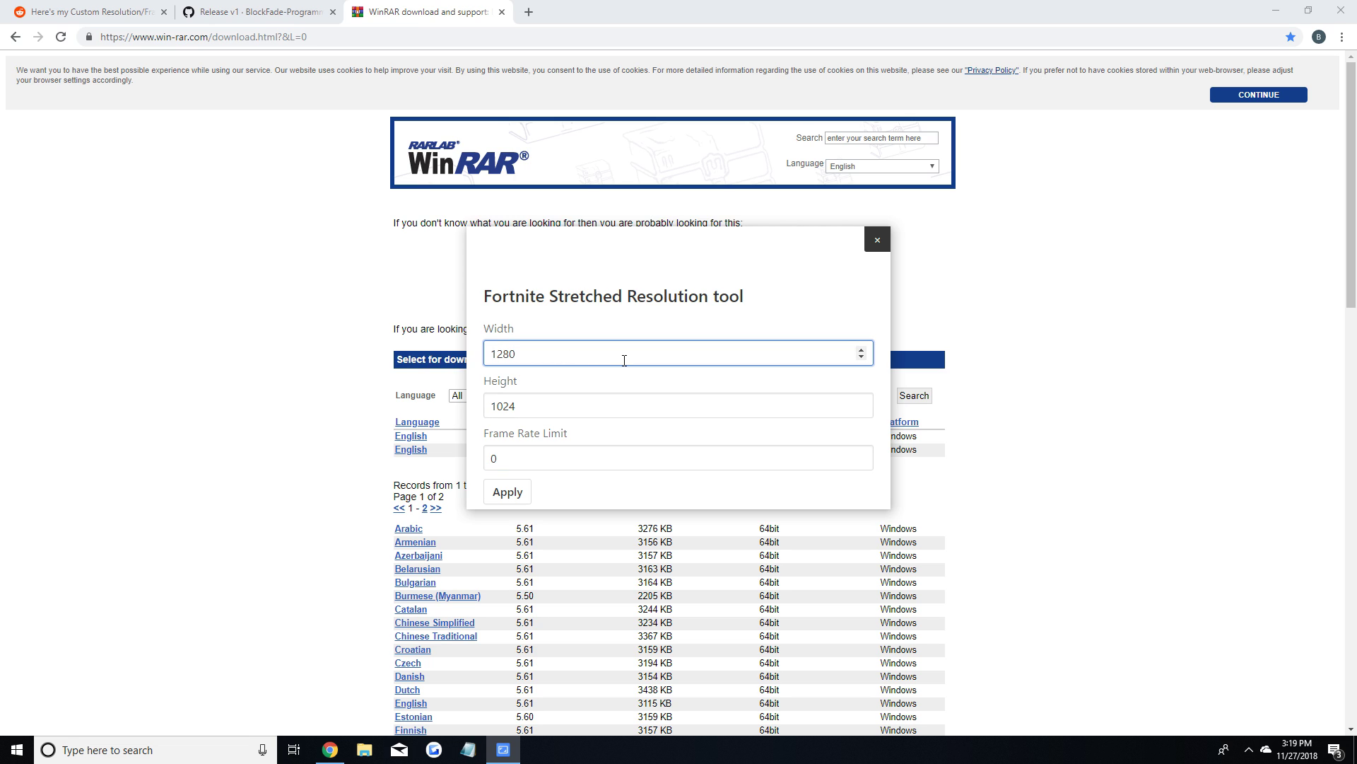
drag(533, 355, 493, 355)
text(4444)
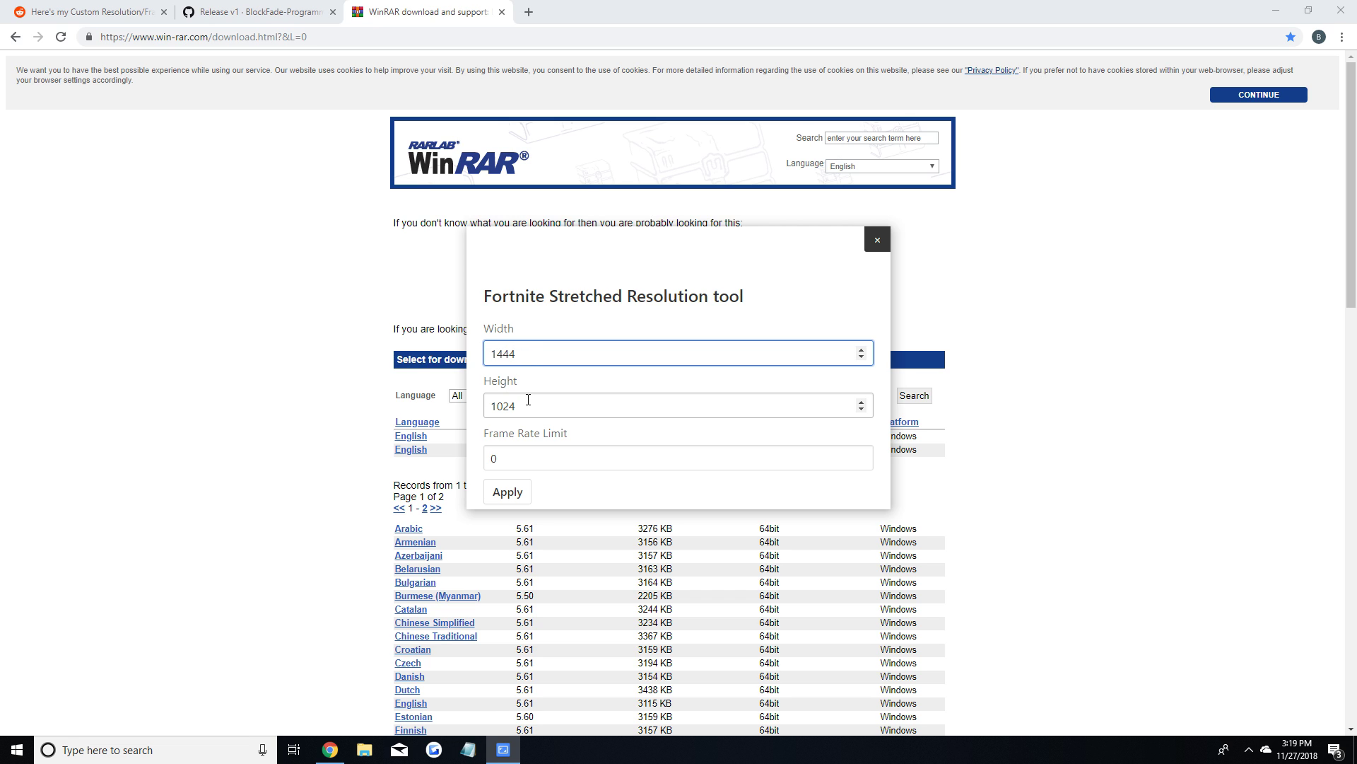
Set the height to 1080 in the stretched resolution tool, apply the settings and close it
drag(528, 401, 500, 405)
text(8)
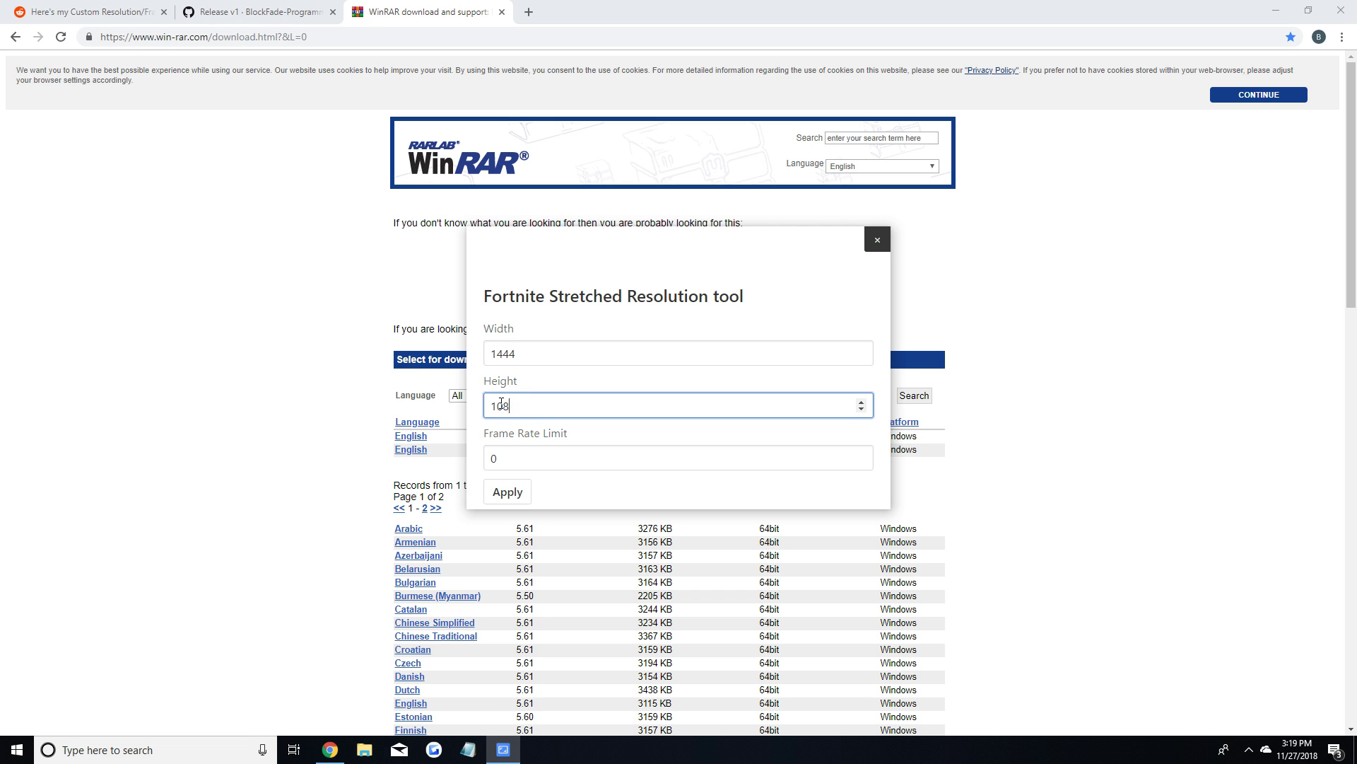
text(0)
click(551, 456)
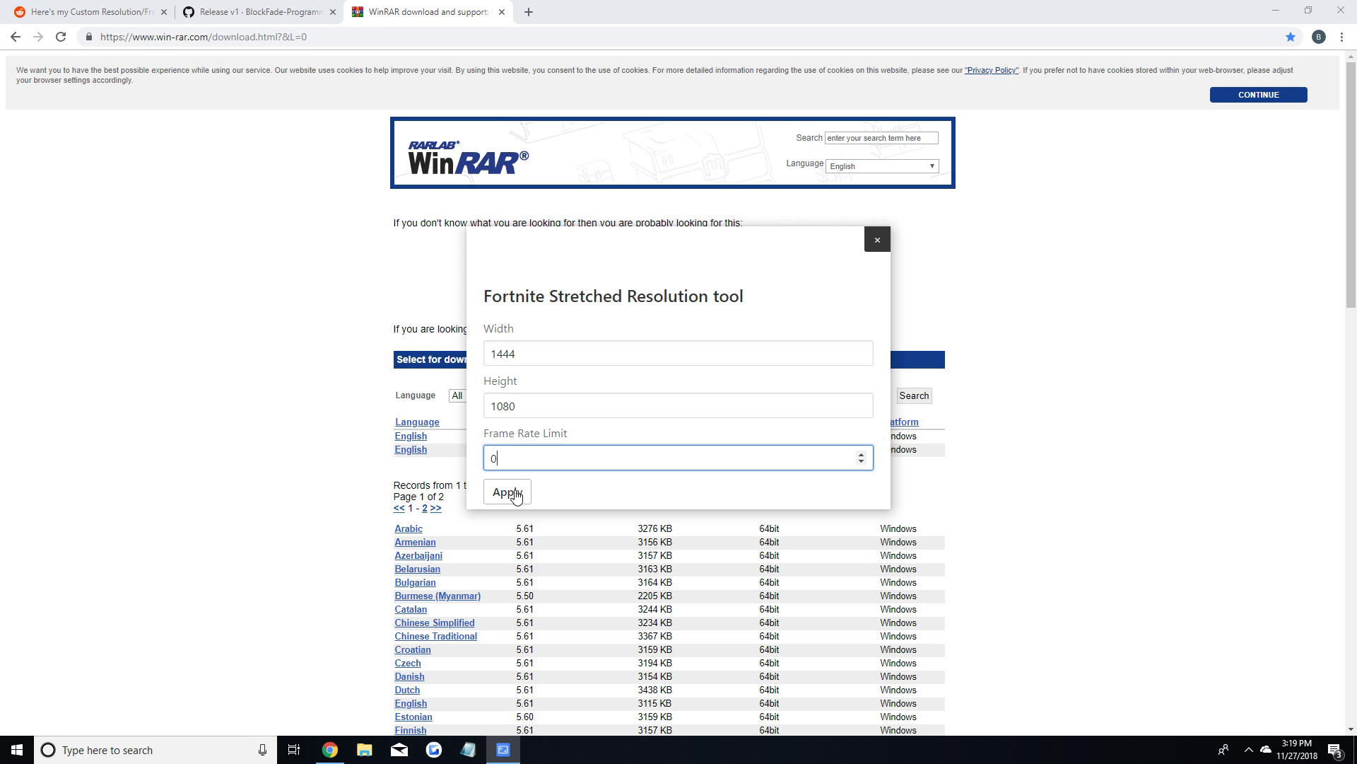
click(515, 493)
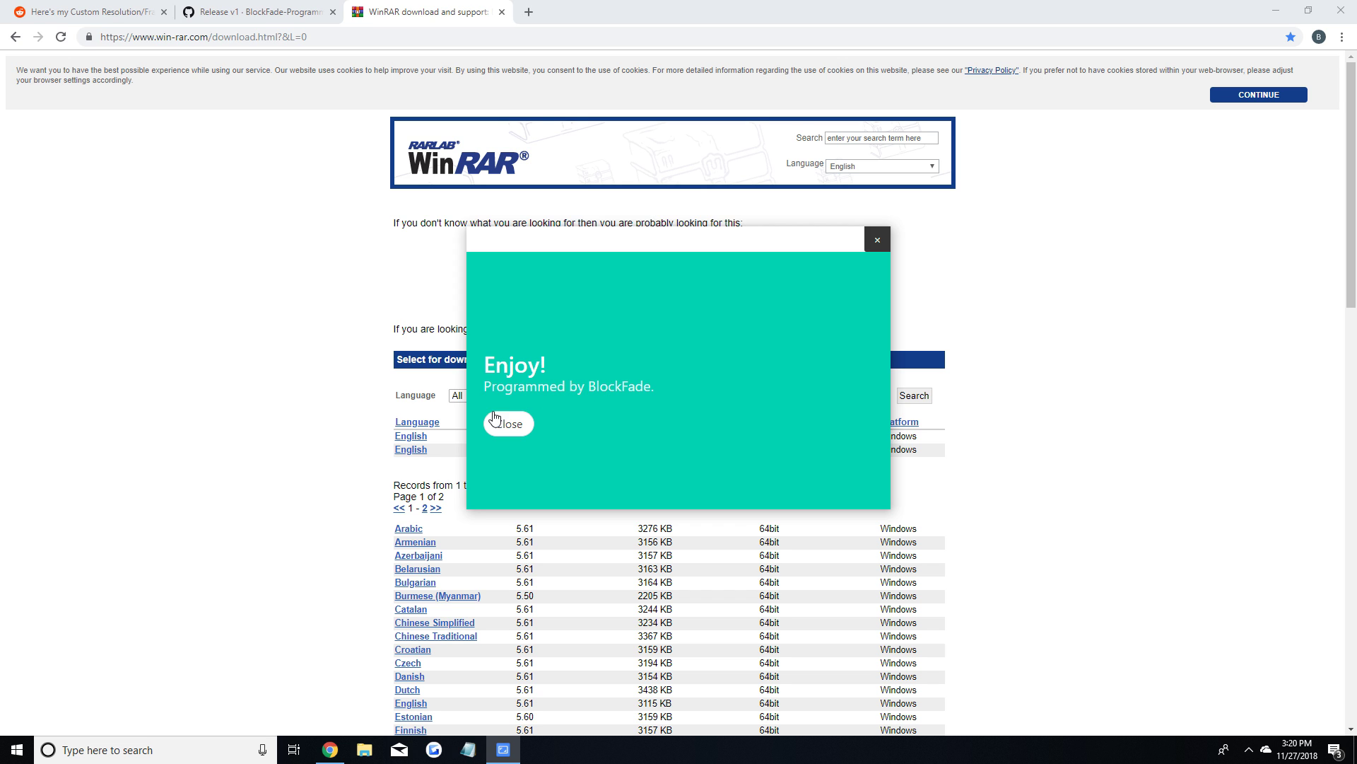
click(509, 427)
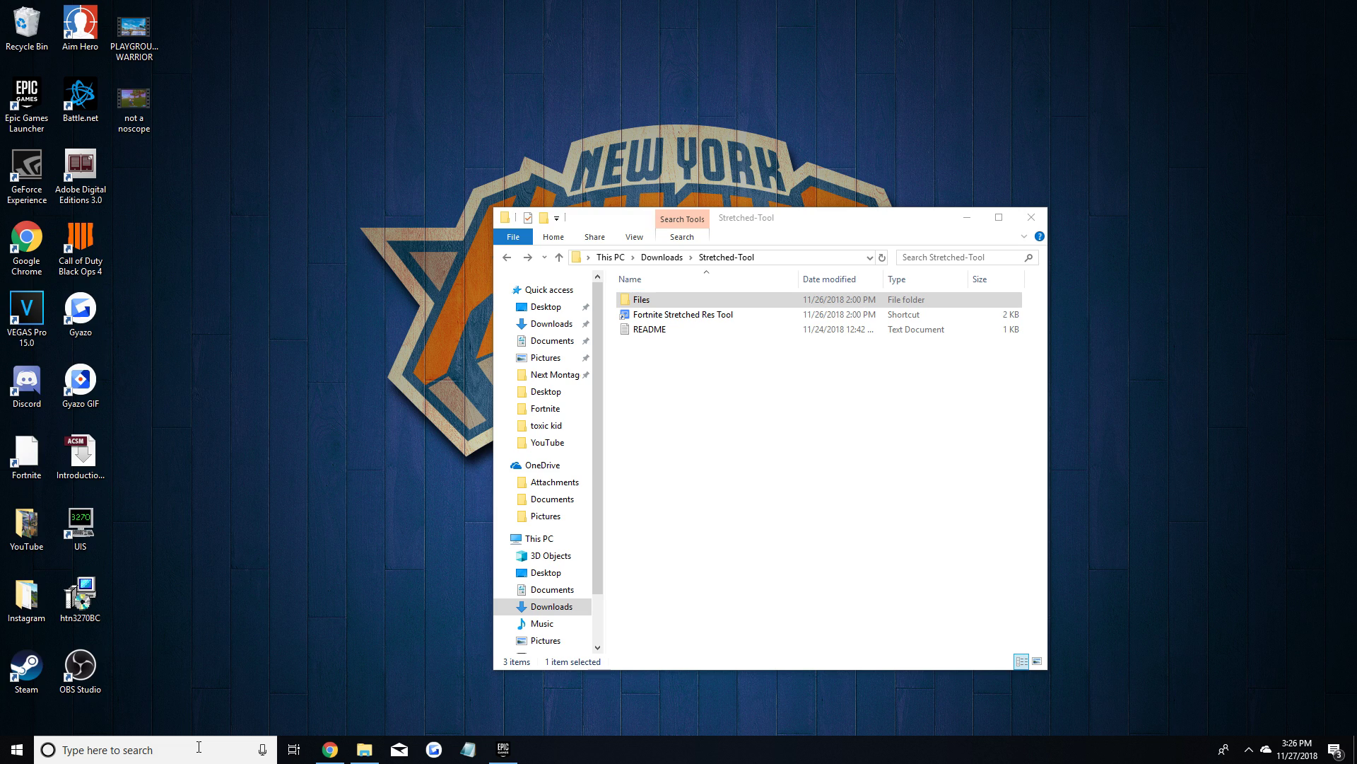
Search Windows for %appdata% and open the Roaming folder
click(199, 749)
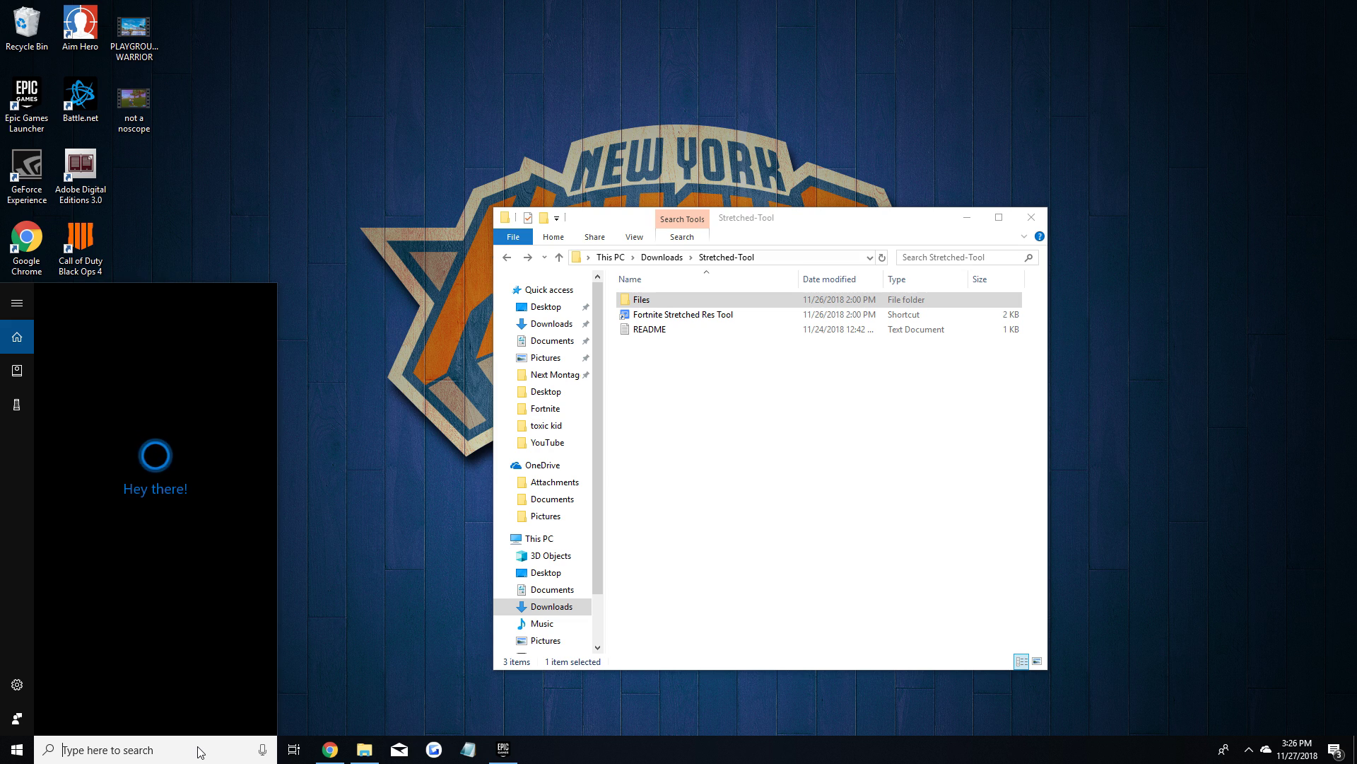
text(%appdata)
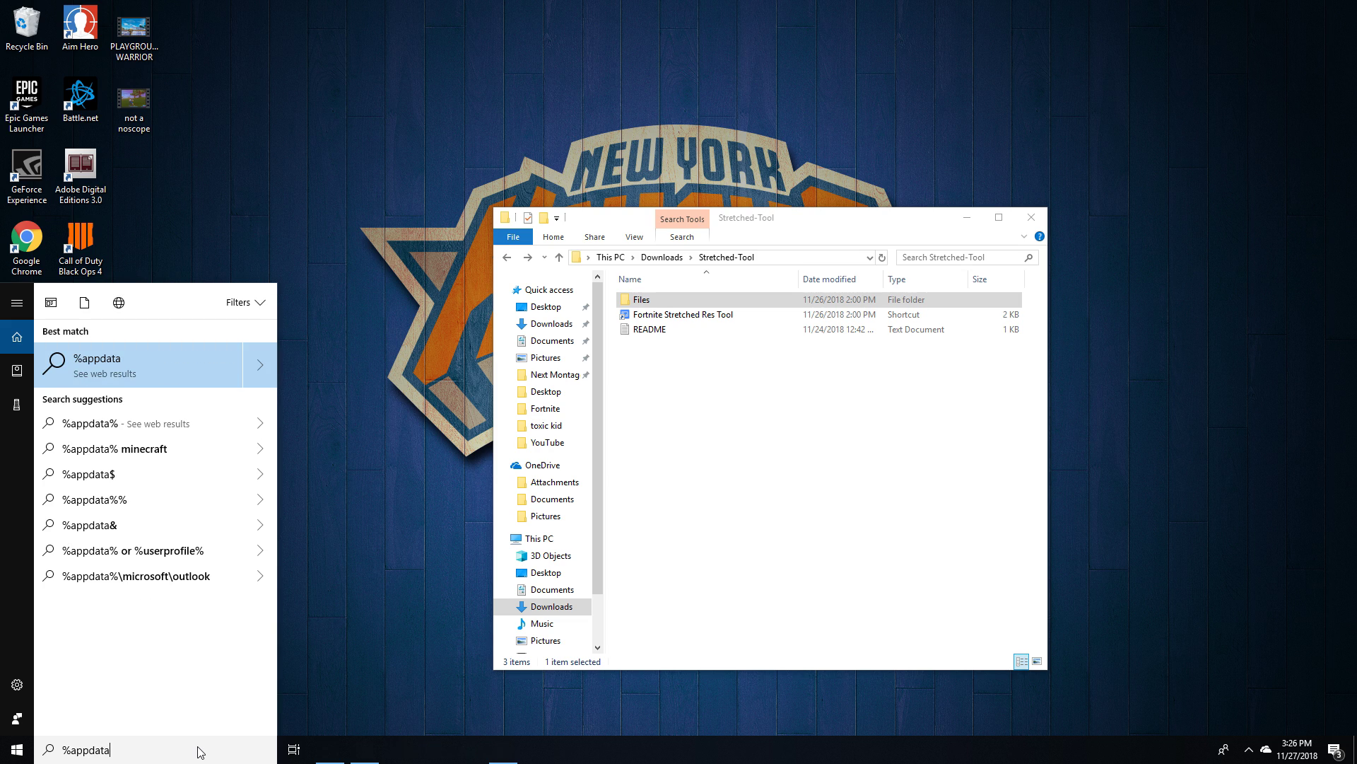
text(%)
click(90, 370)
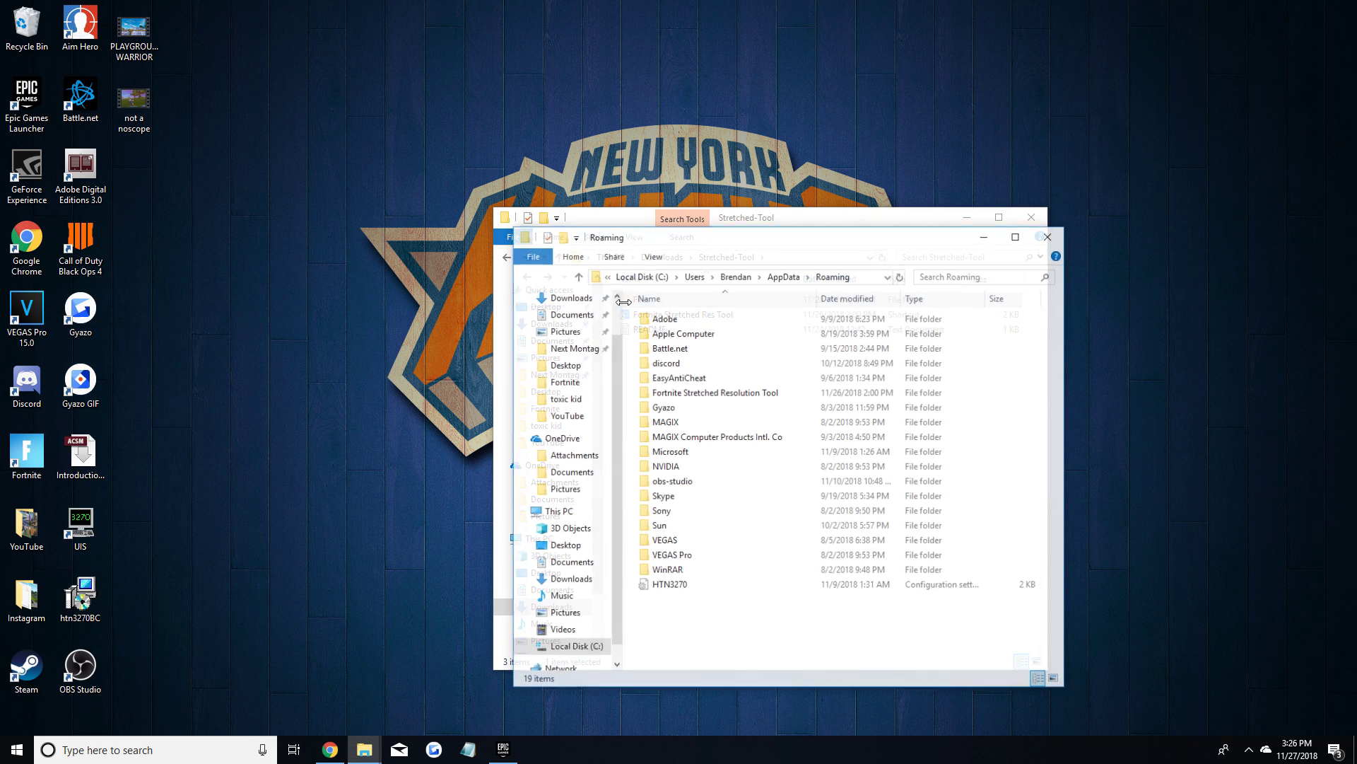
Go up from Roaming to AppData and open the FortniteGame folder inside Local
click(714, 275)
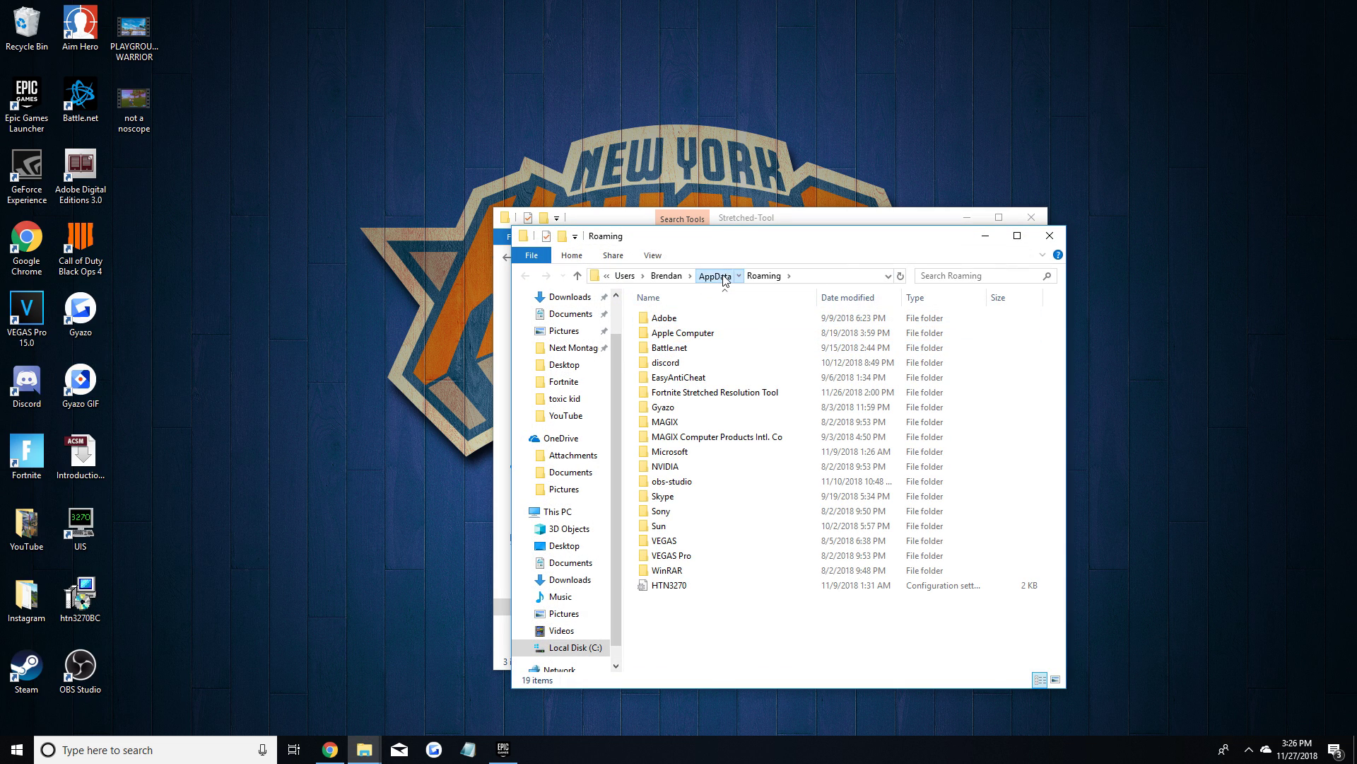
double_click(700, 319)
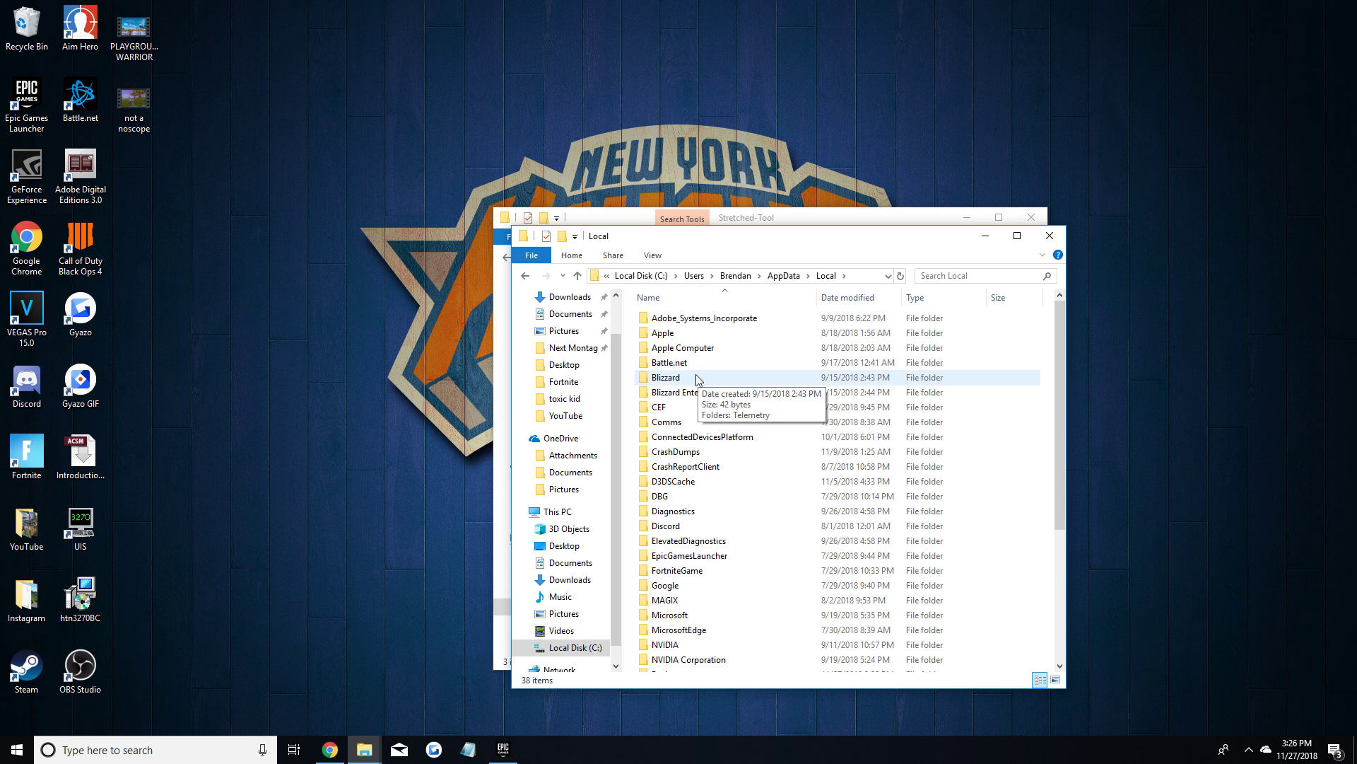
scroll(699, 380, down, 2)
double_click(684, 485)
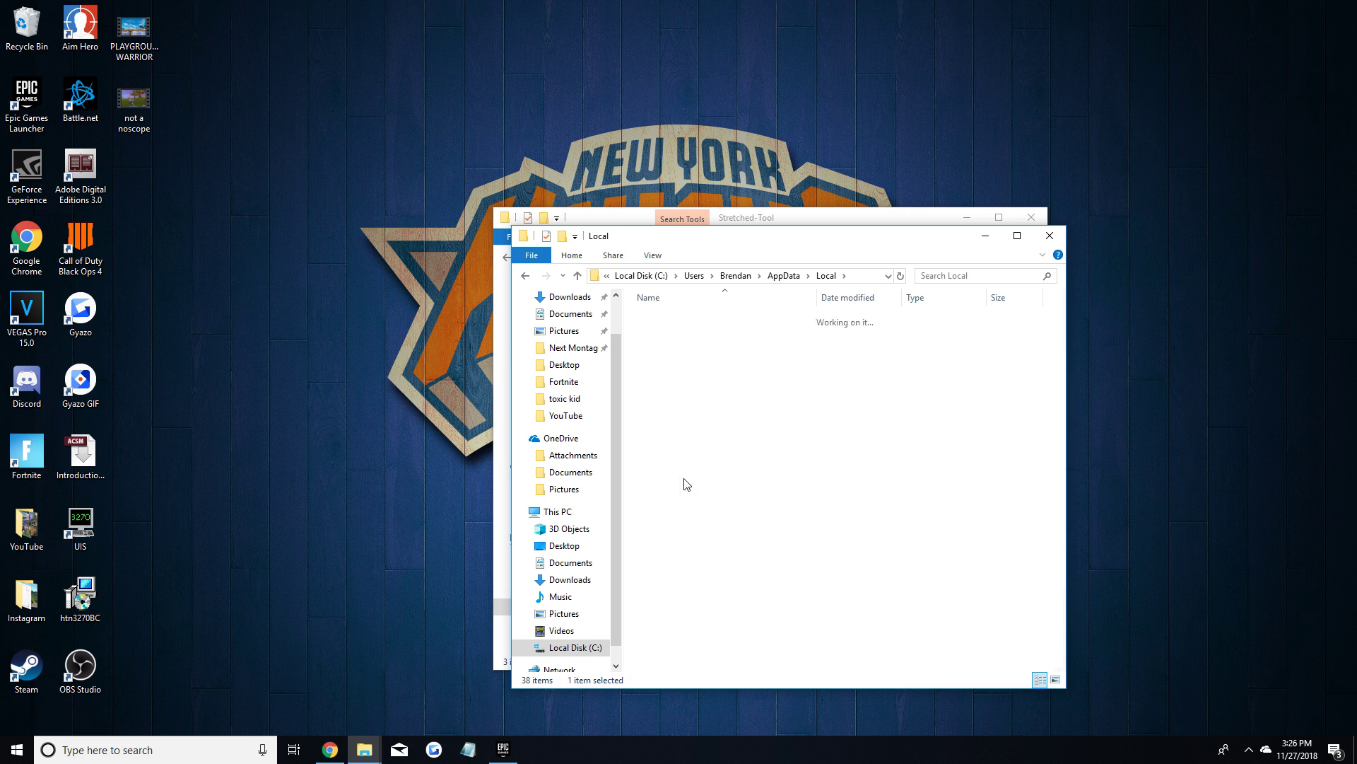
Open the Saved folder, its Config folder and the WindowsClient folder inside that
double_click(690, 319)
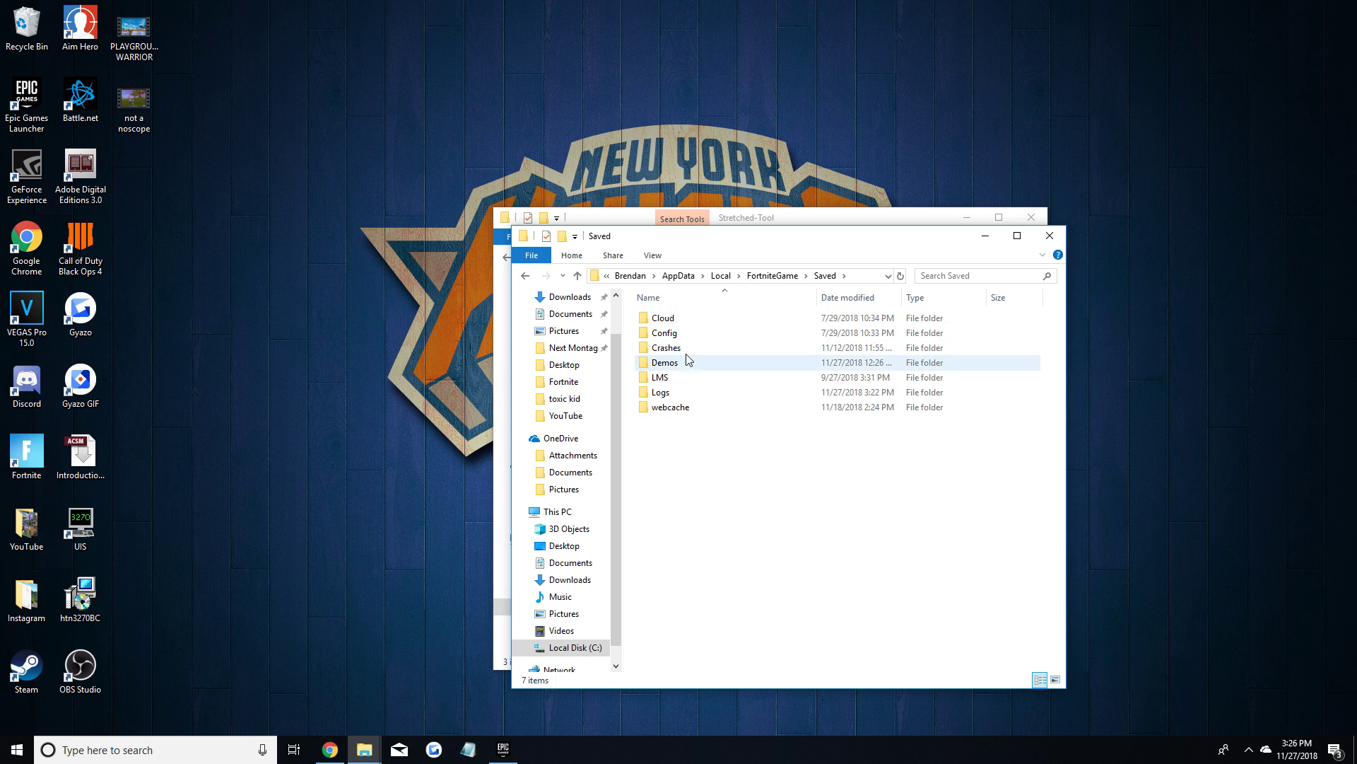
double_click(684, 335)
double_click(685, 334)
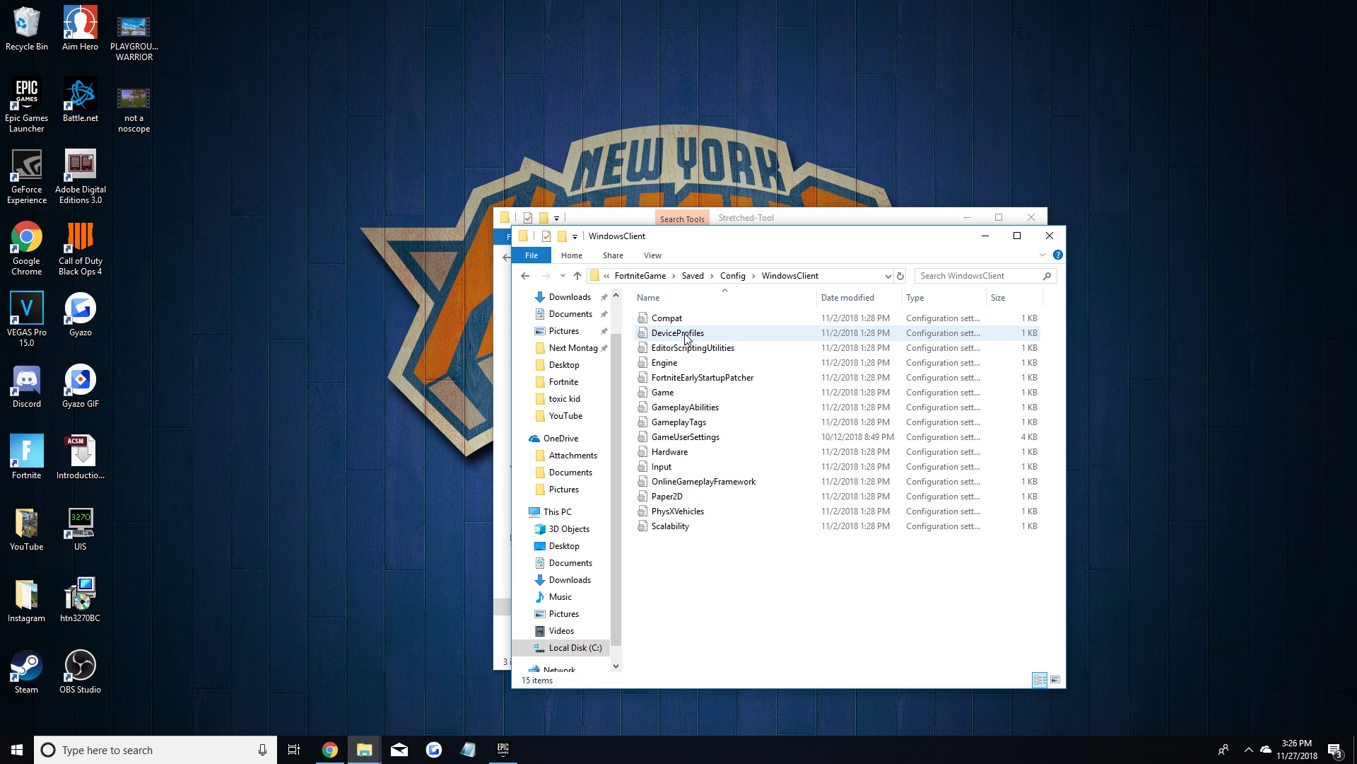
key(alt+Left)
double_click(685, 334)
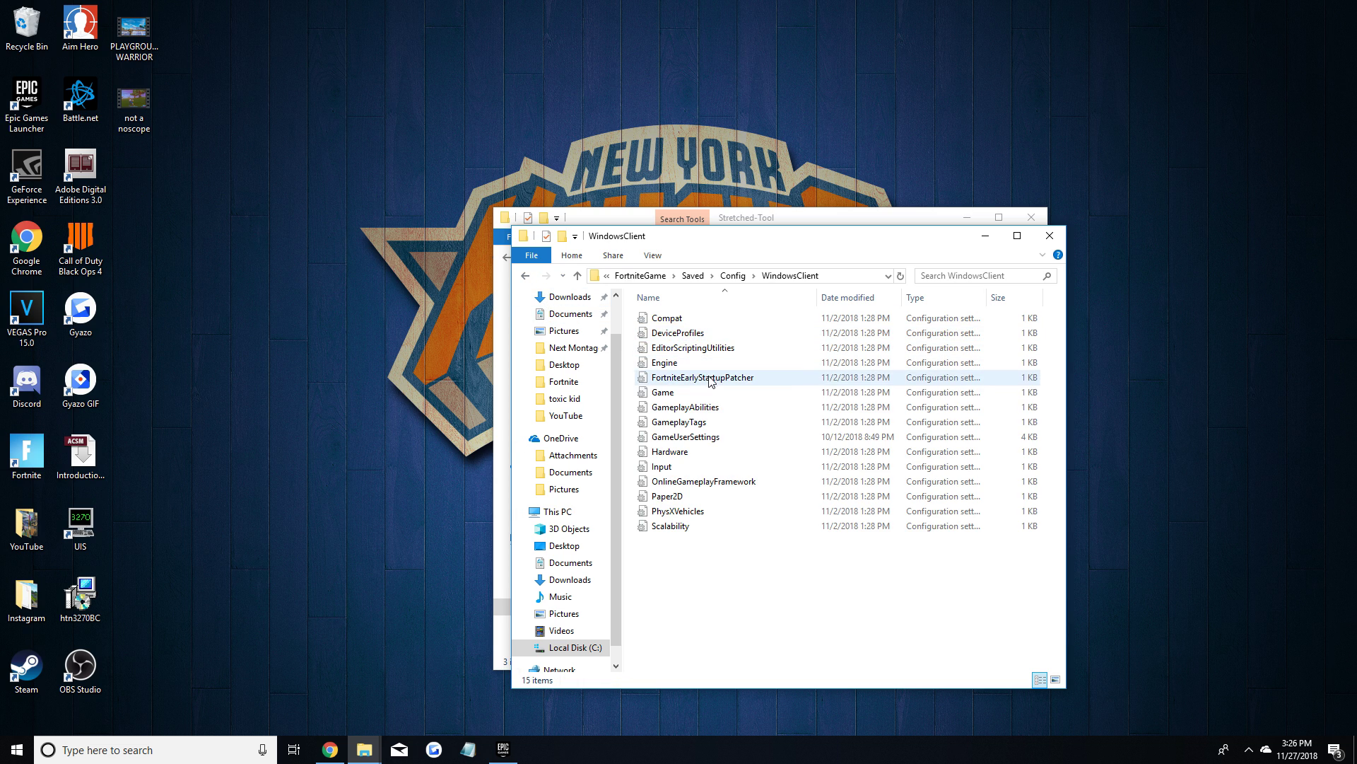
Check the file attributes in the properties of the GameUserSettings configuration file and close them
click(686, 439)
right_click(684, 439)
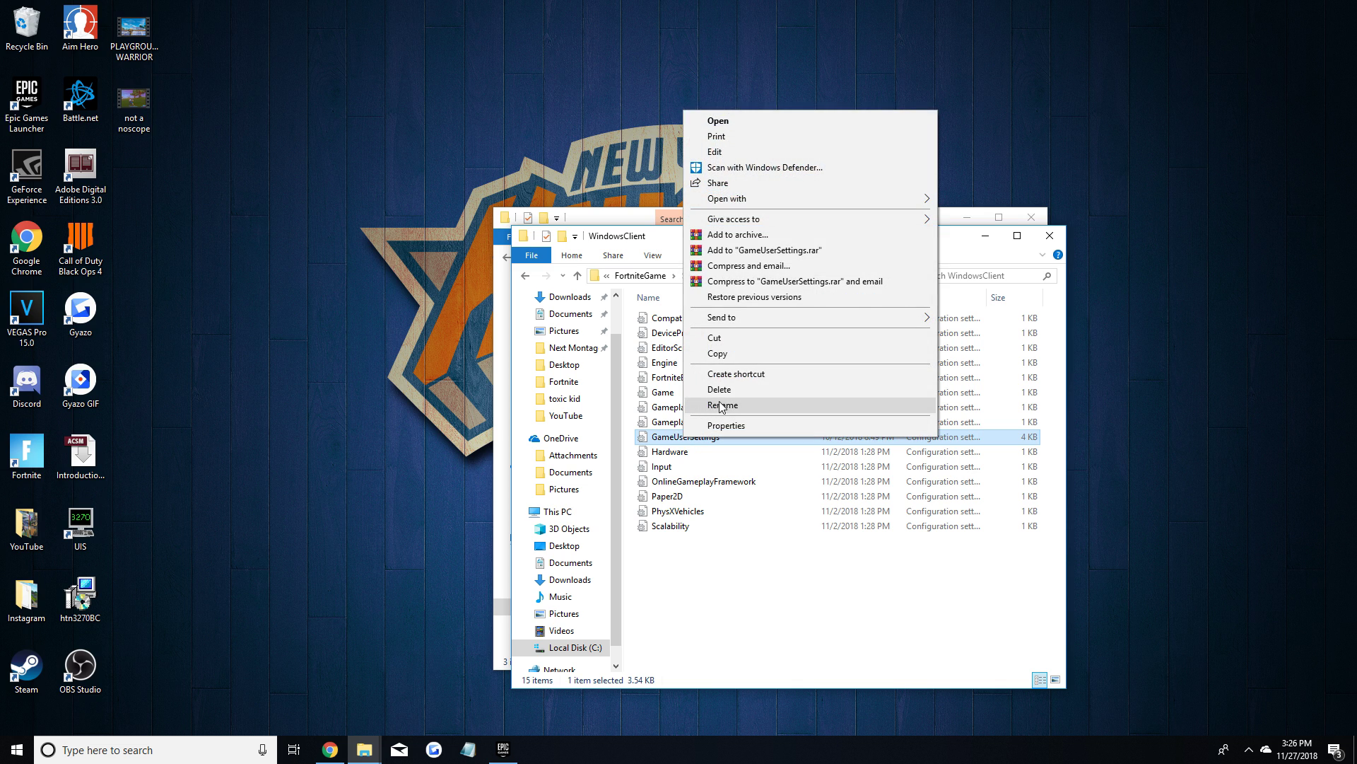
click(726, 425)
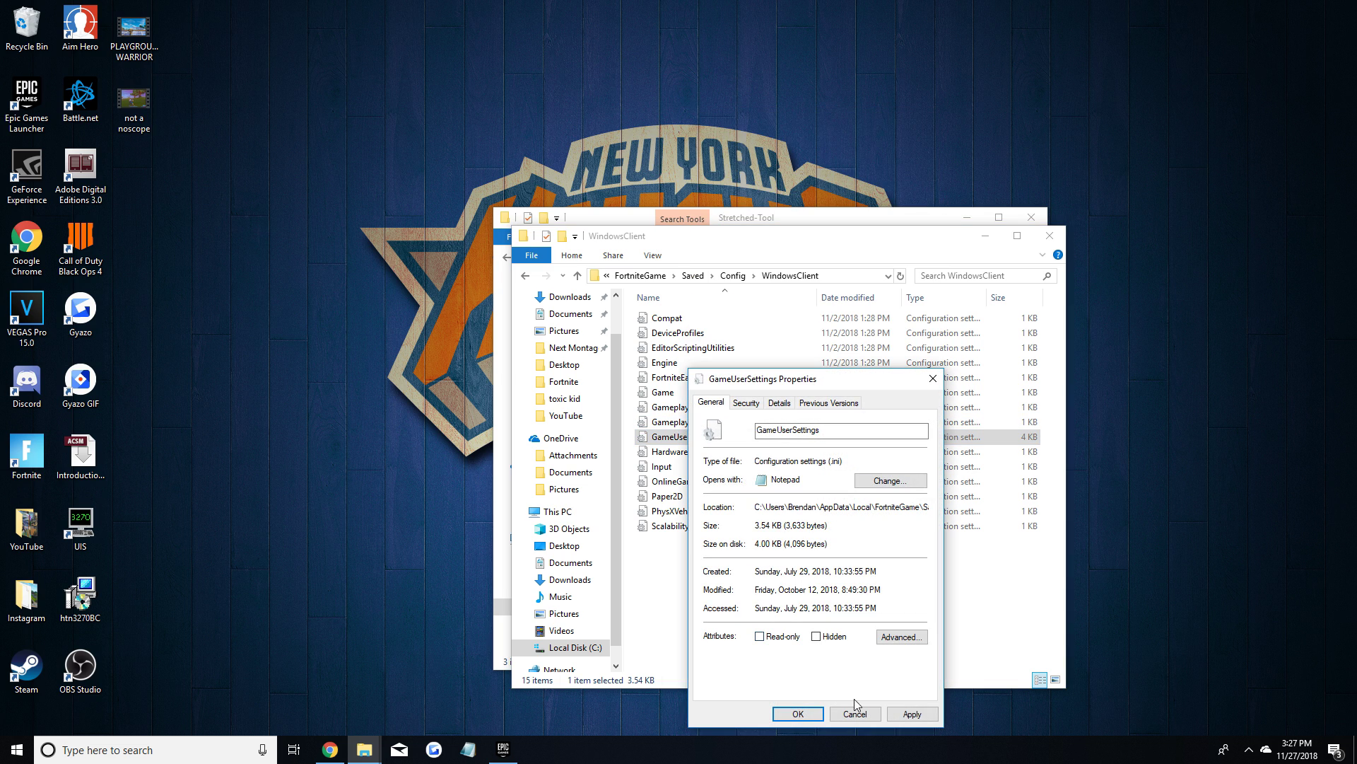
click(798, 714)
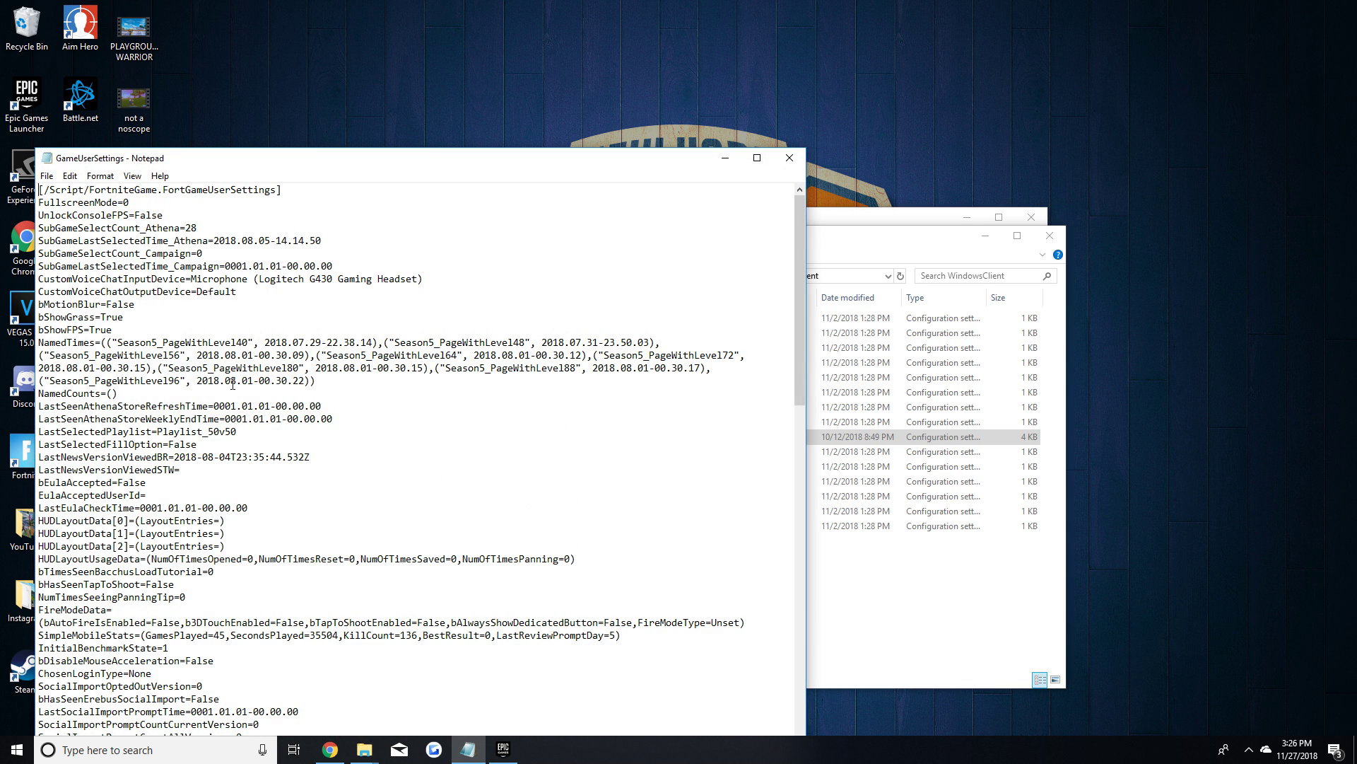
Review the resolution and screen size entries in the GameUserSettings file in Notepad and close it
scroll(233, 384, down, 4)
scroll(232, 384, down, 10)
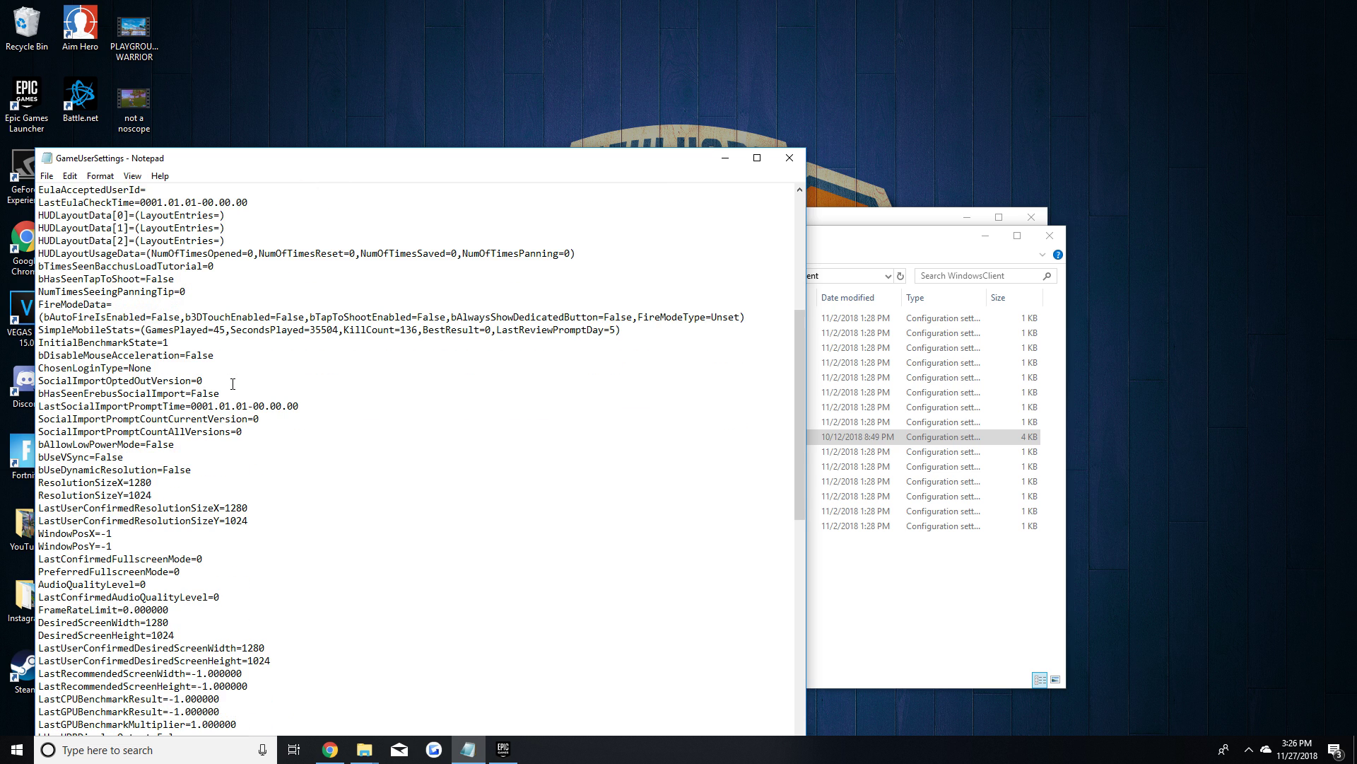
scroll(232, 384, down, 3)
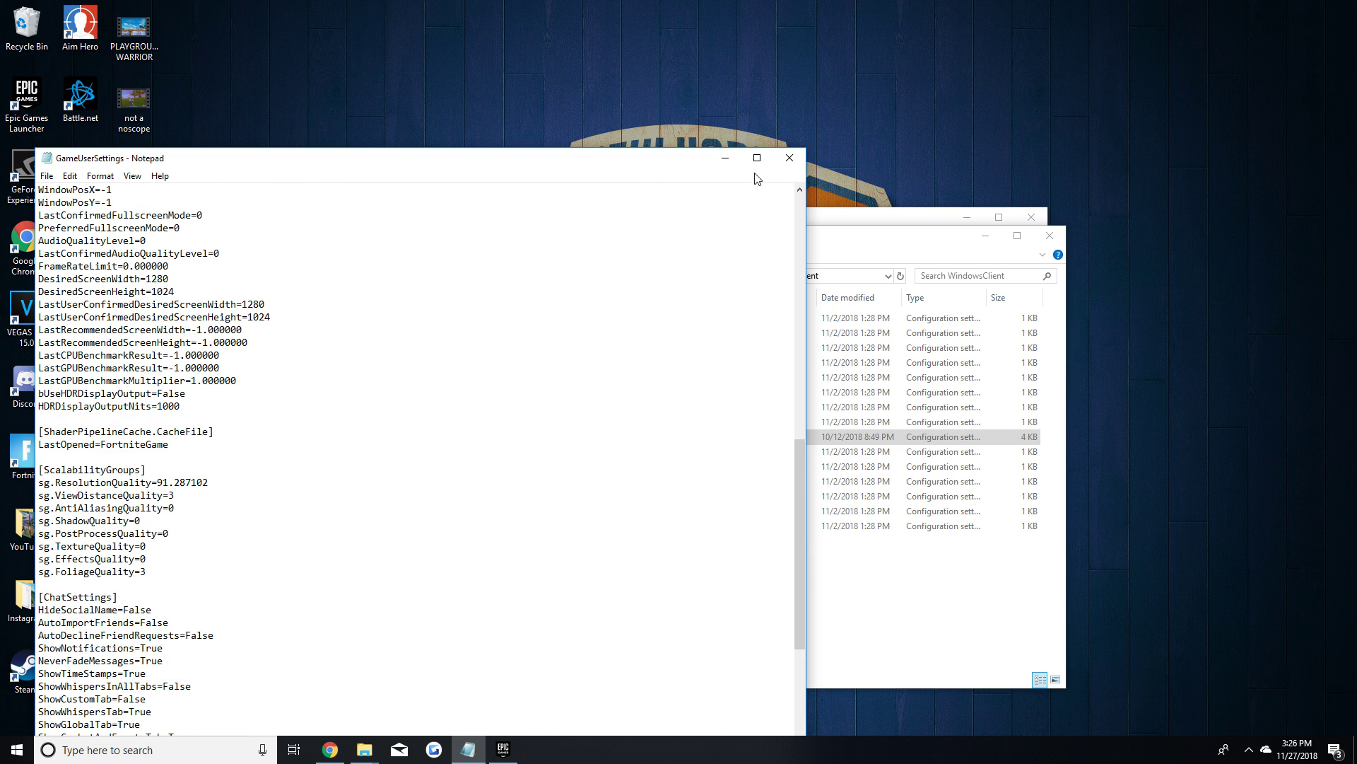
click(787, 158)
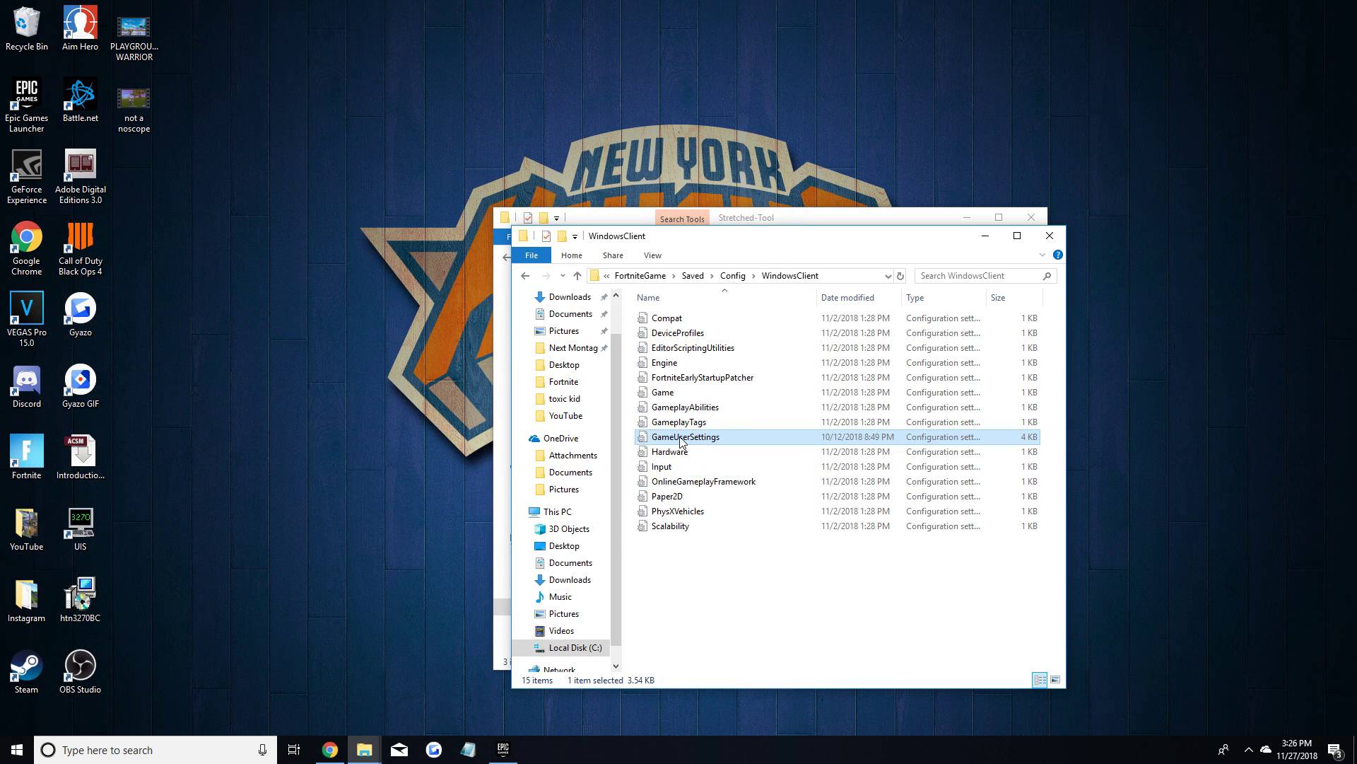
right_click(681, 442)
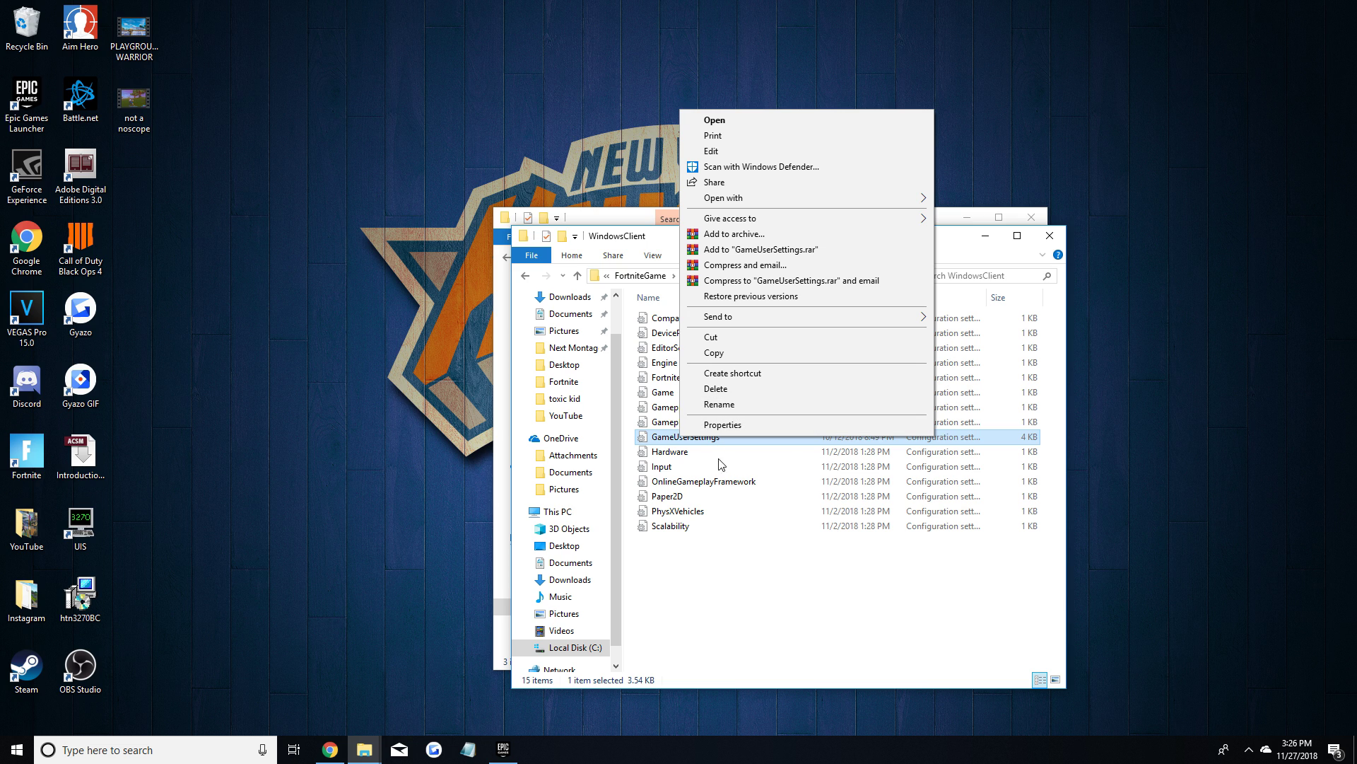
click(530, 276)
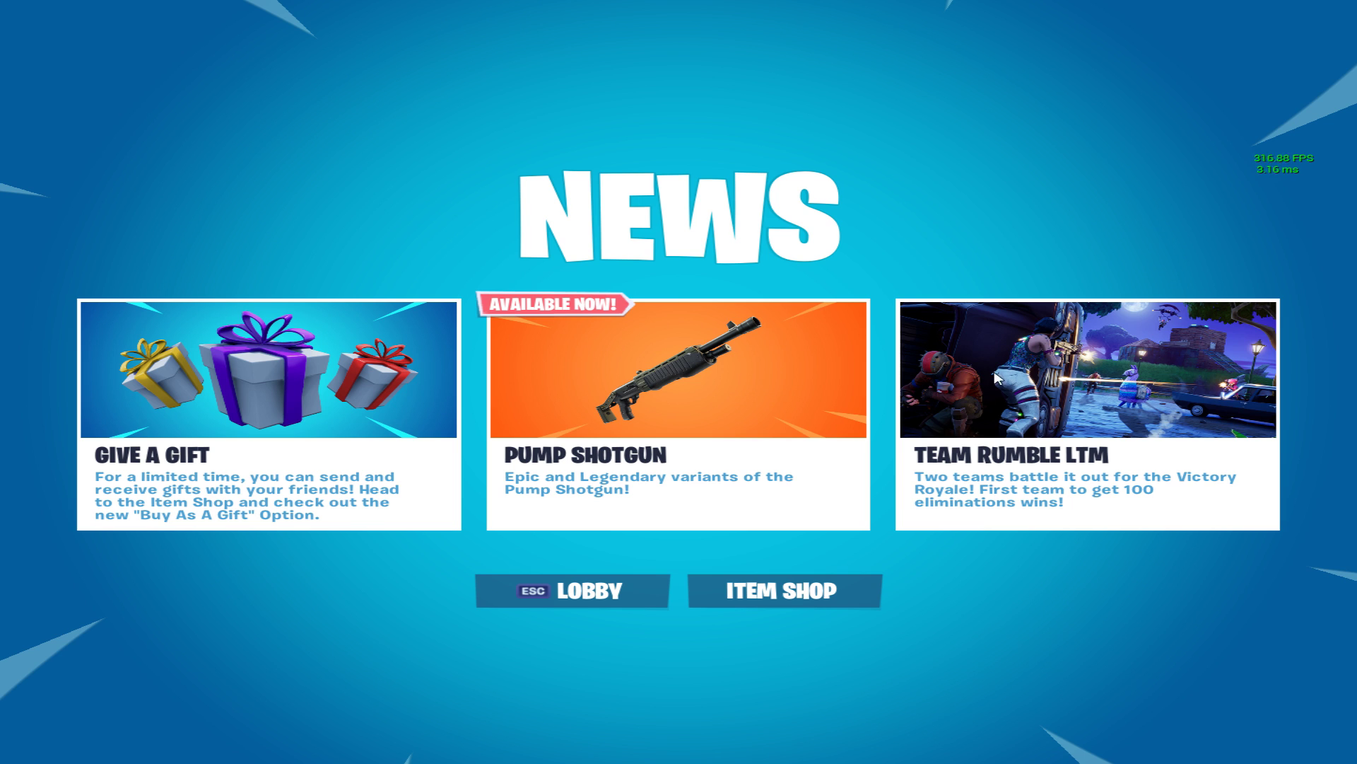
Enter the Fortnite lobby, set the 3D resolution to 1444 x 1080 (100.0%) in the video settings and apply it
click(591, 592)
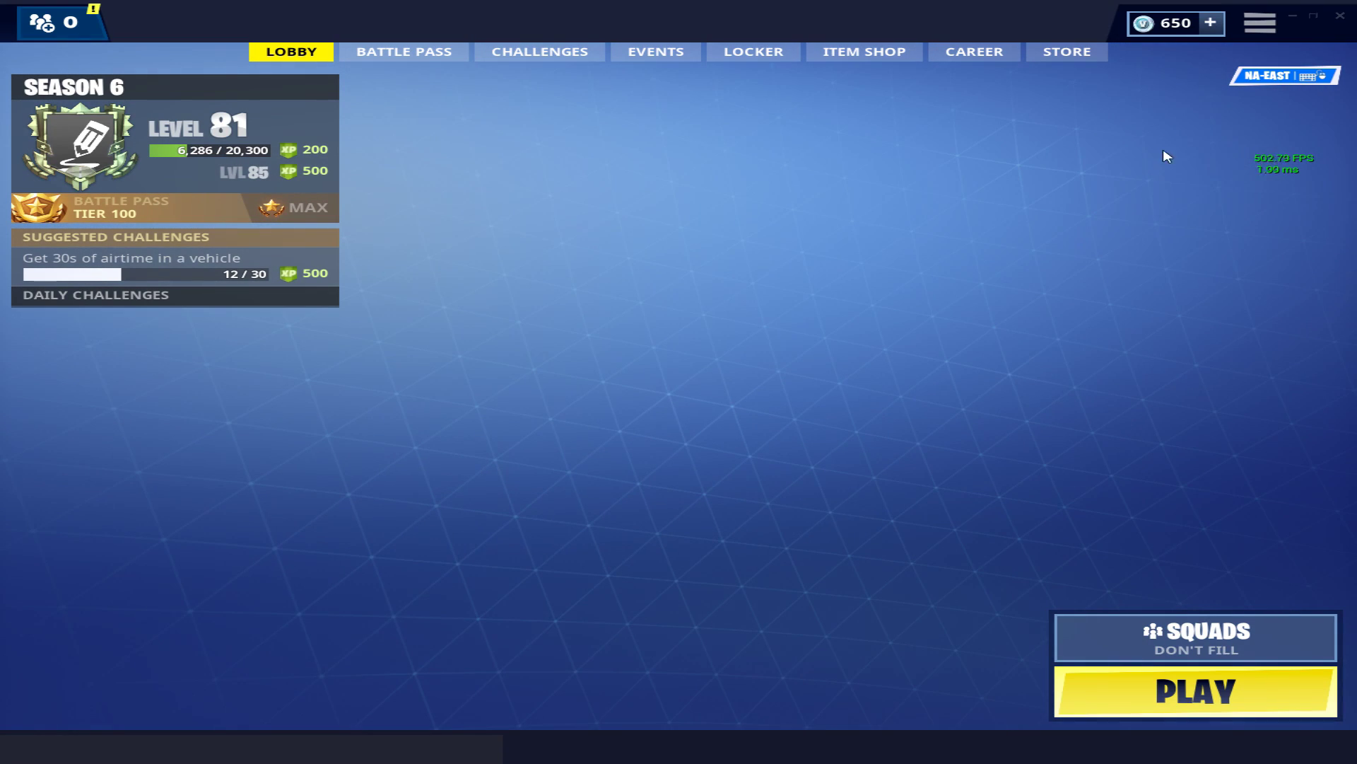
click(1260, 23)
click(1260, 65)
drag(813, 190, 1078, 209)
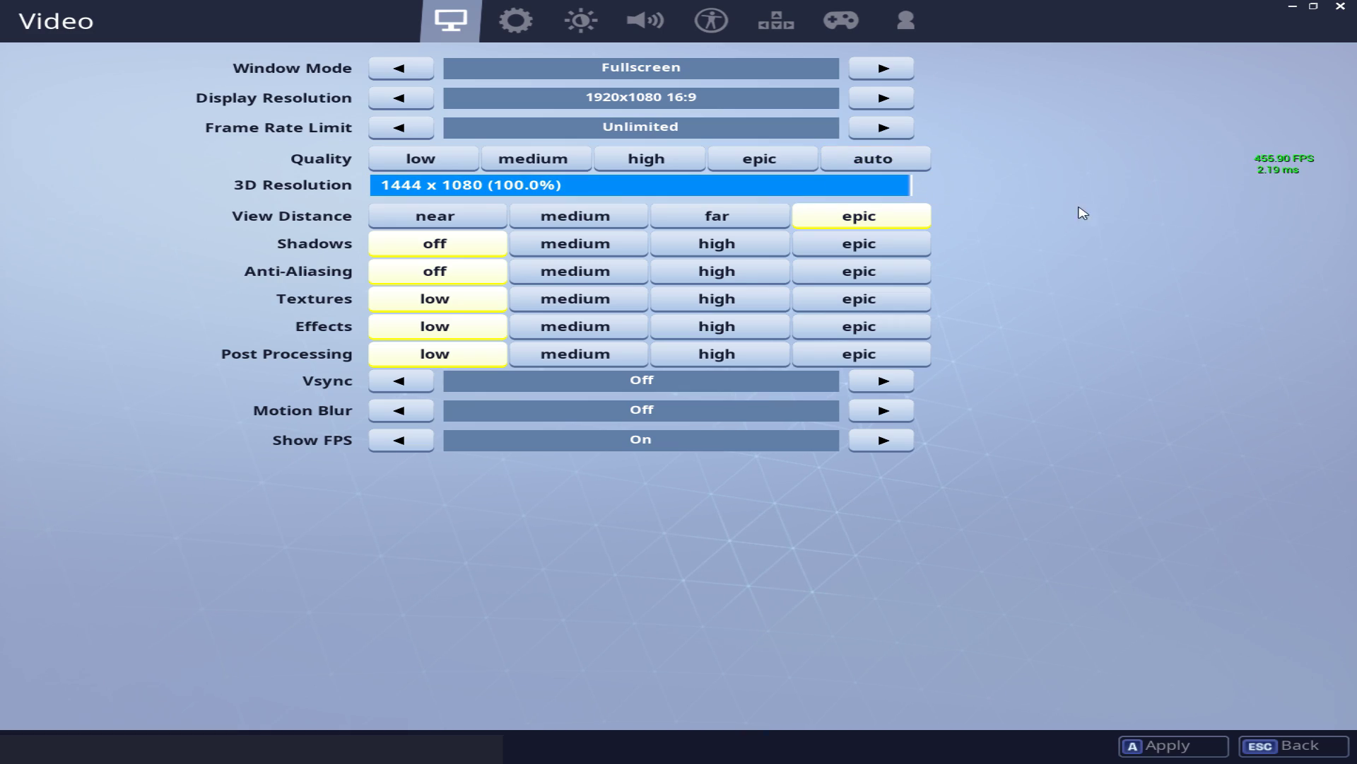
click(1163, 744)
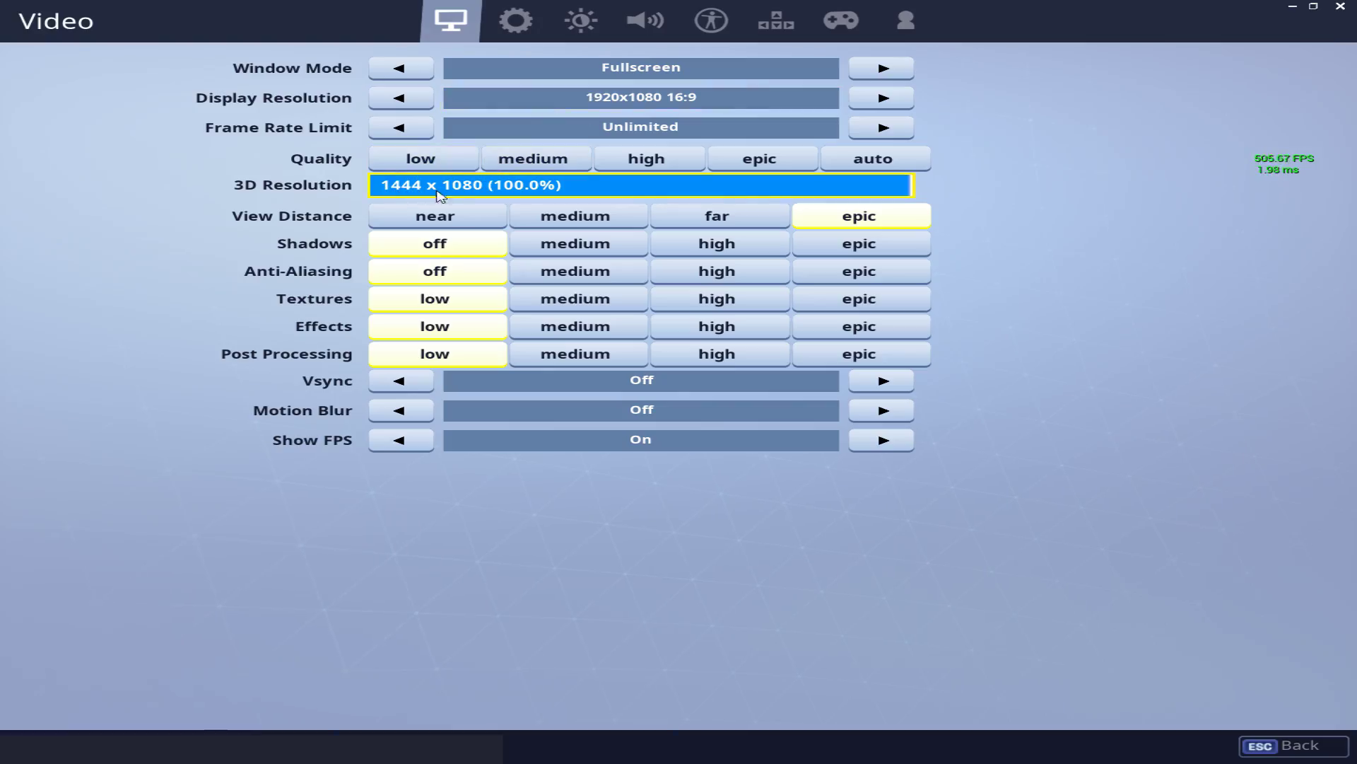